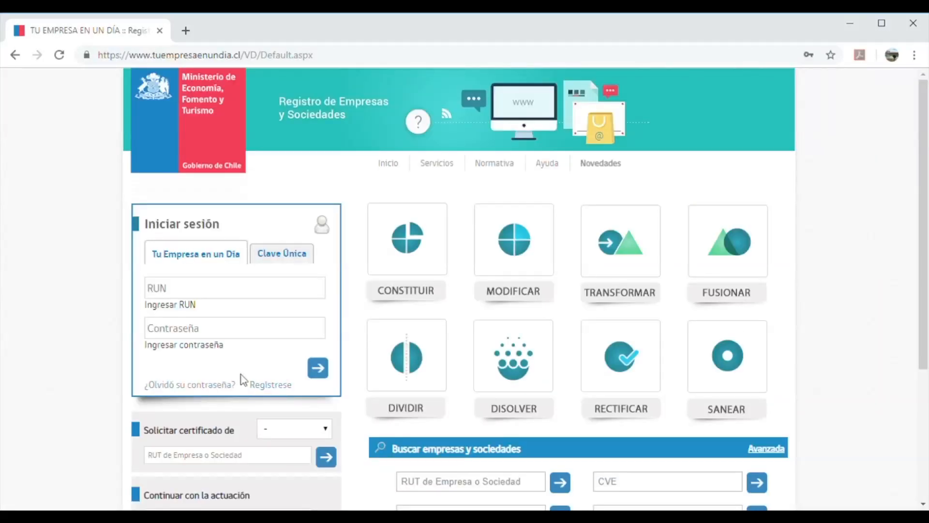
Open the Regístrese form, try its Ingrese RUN field, then return to the home login
left_click(271, 387)
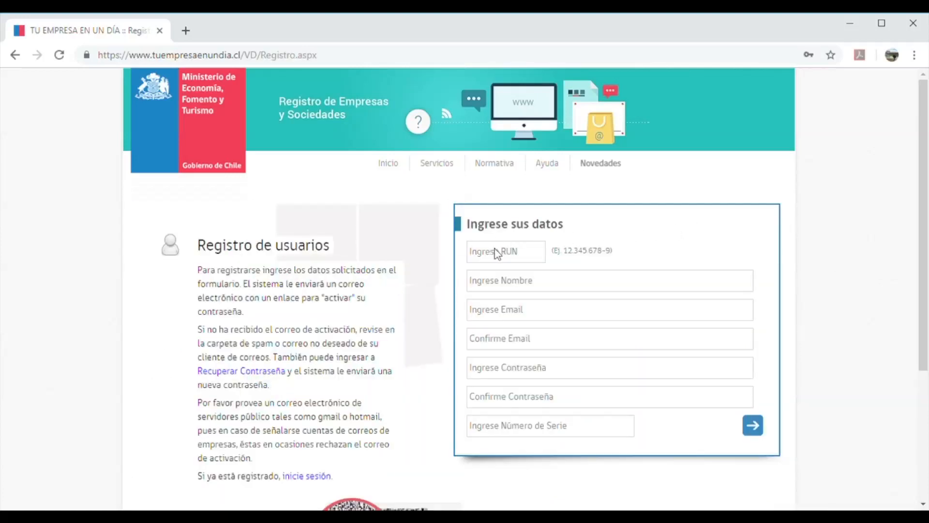
left_click(516, 261)
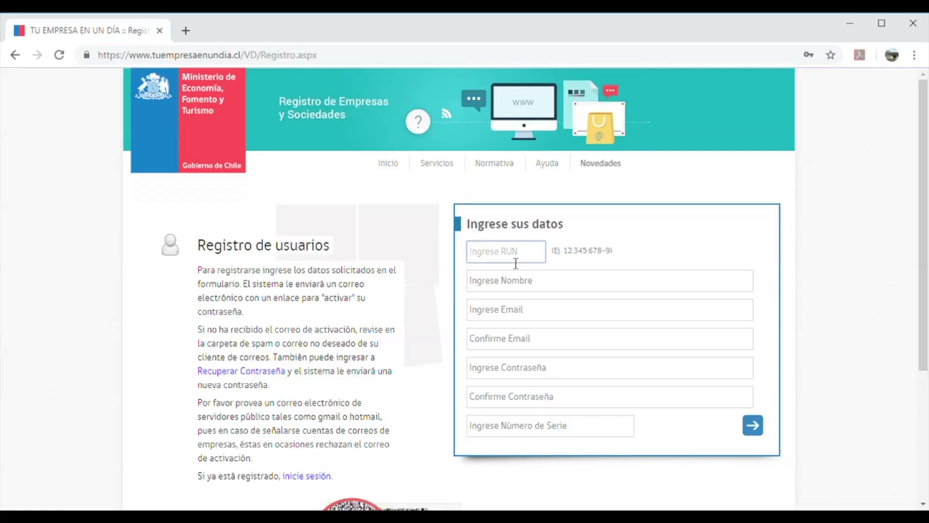
left_click(649, 249)
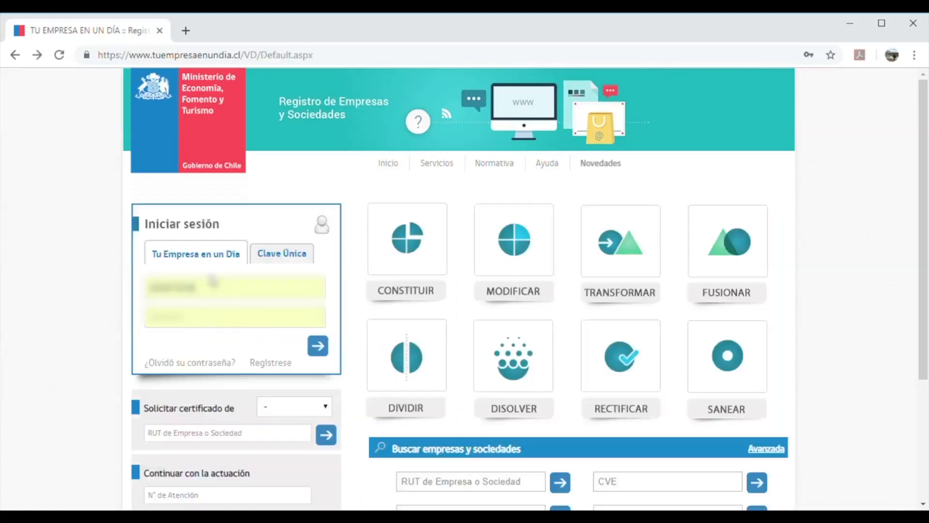
Glance at the Clave Única option, switch back, and submit the RUN and password login
left_click(292, 260)
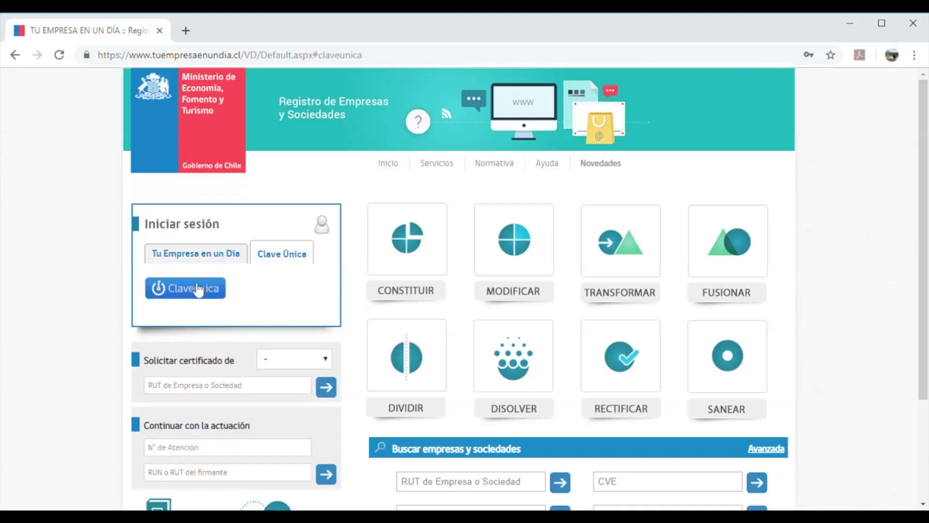
left_click(192, 259)
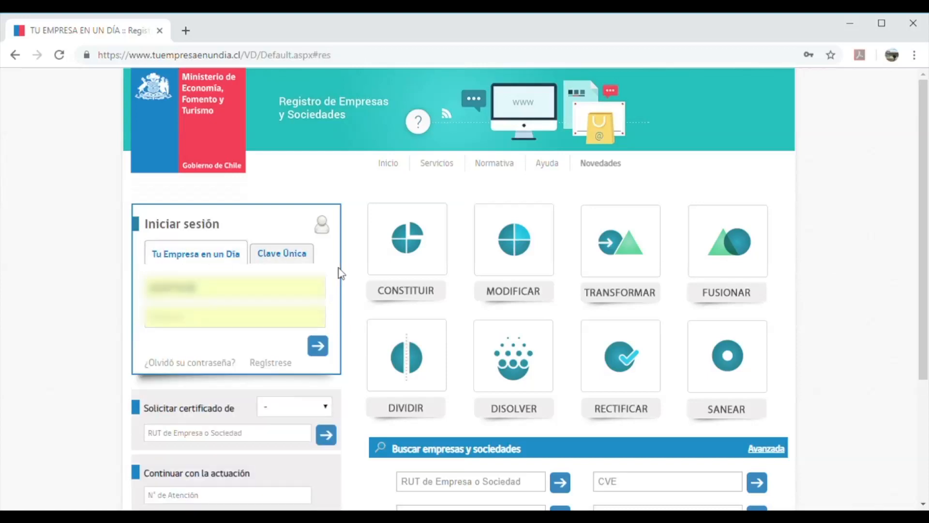
left_click(321, 352)
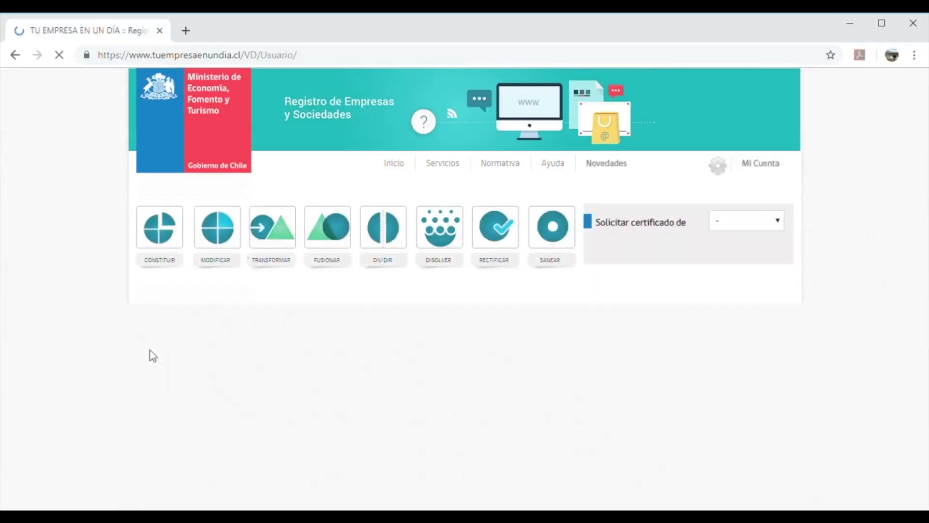
Open Ayuda > Formatos Tipo and scroll through the sample document formats
mouse_move(446, 171)
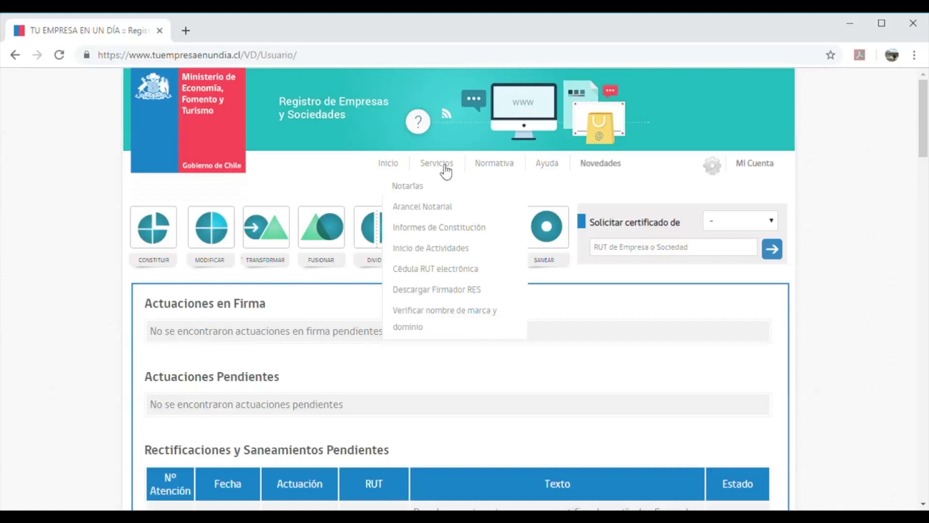
mouse_move(500, 172)
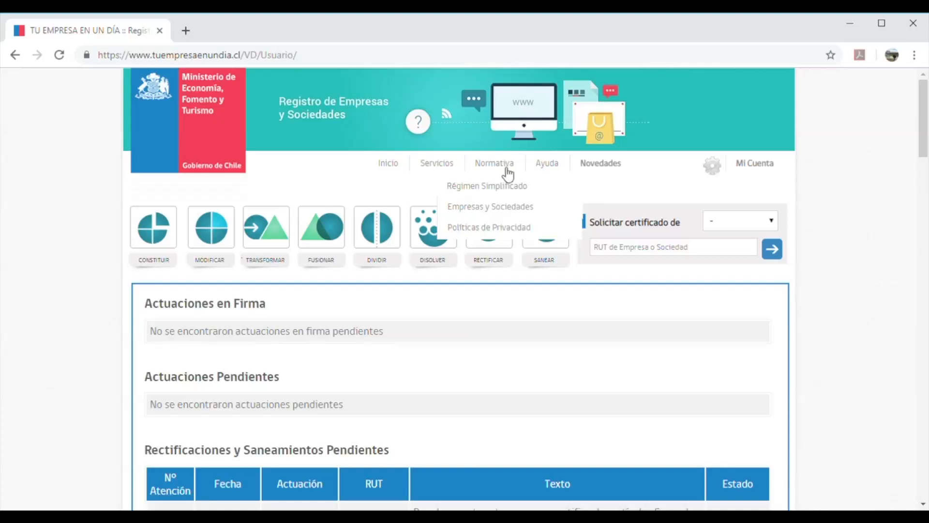
mouse_move(558, 170)
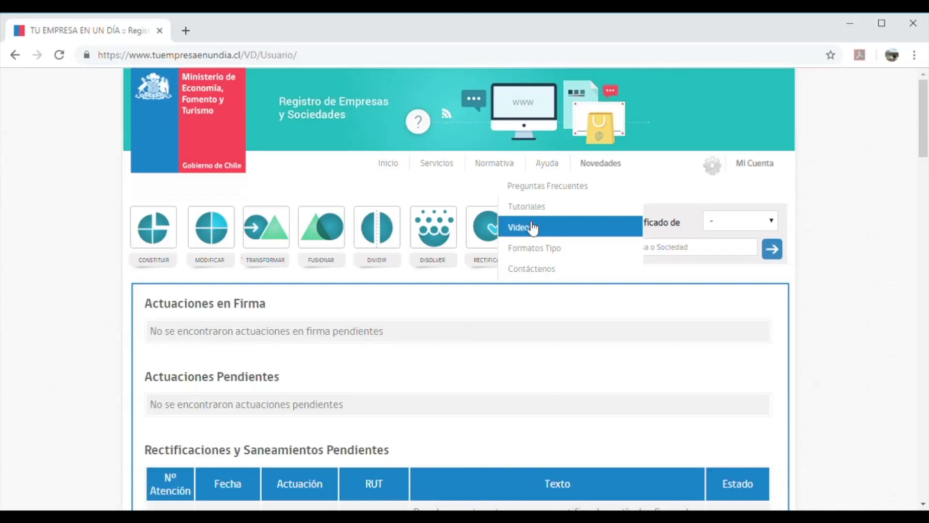
left_click(544, 252)
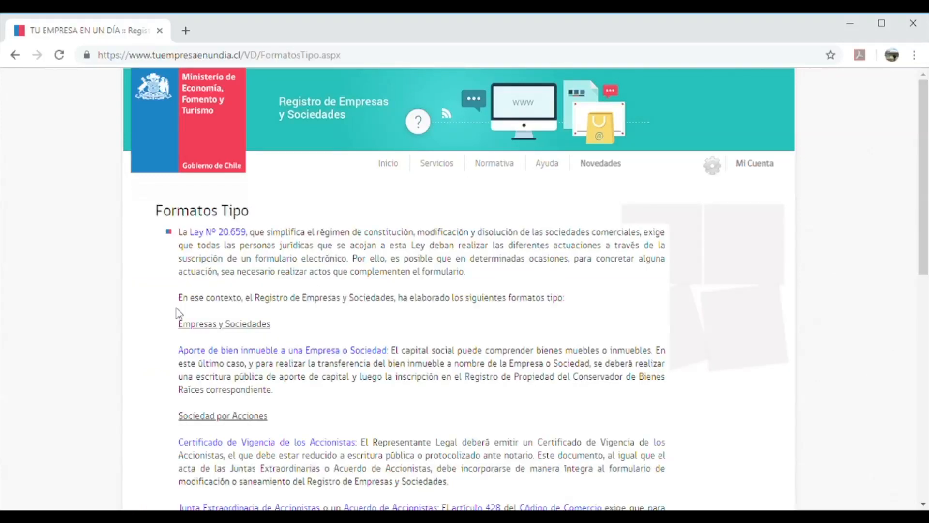
scroll(118, 346, "down", 3)
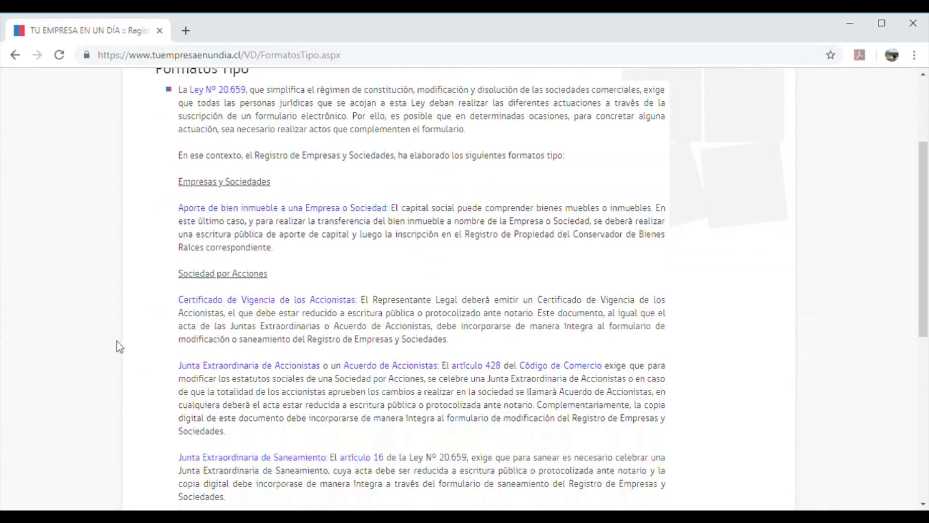
scroll(146, 305, "up", 1)
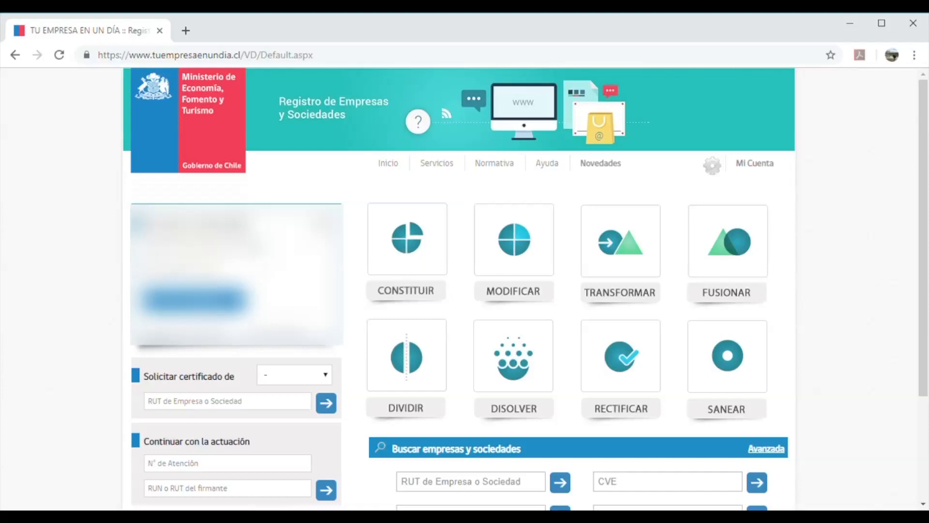
Choose the CONSTITUIR tile to list the LTDA, EIRL and SpA company types
left_click(417, 293)
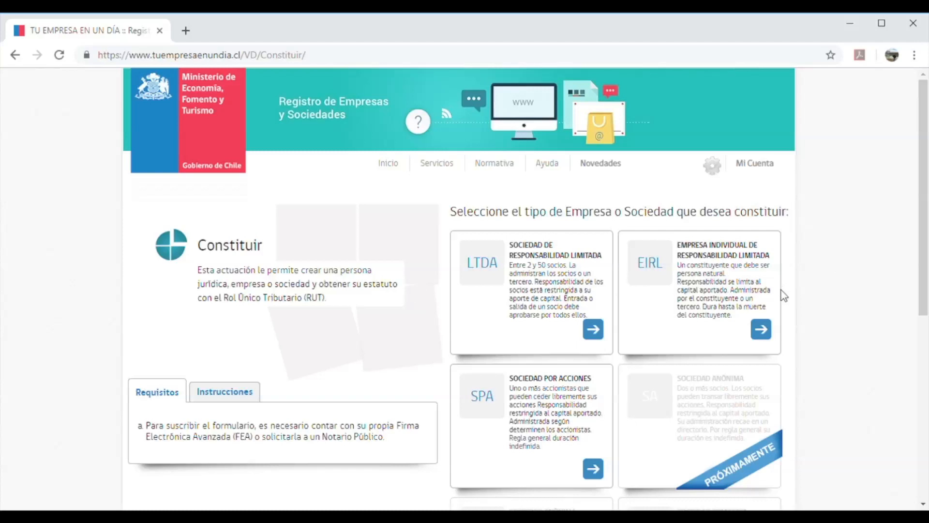
Scroll through the LTDA, EIRL and SpA company-type cards
scroll(789, 307, "down", 7)
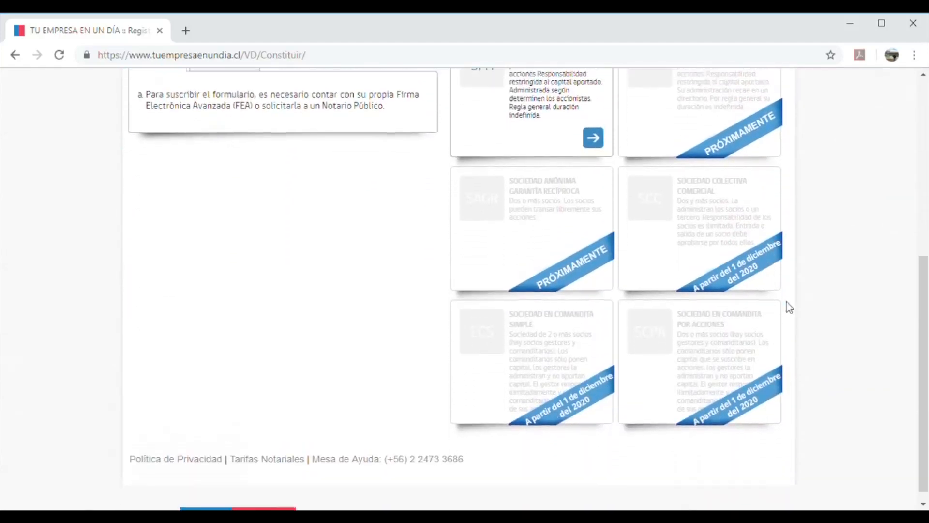
scroll(789, 308, "up", 7)
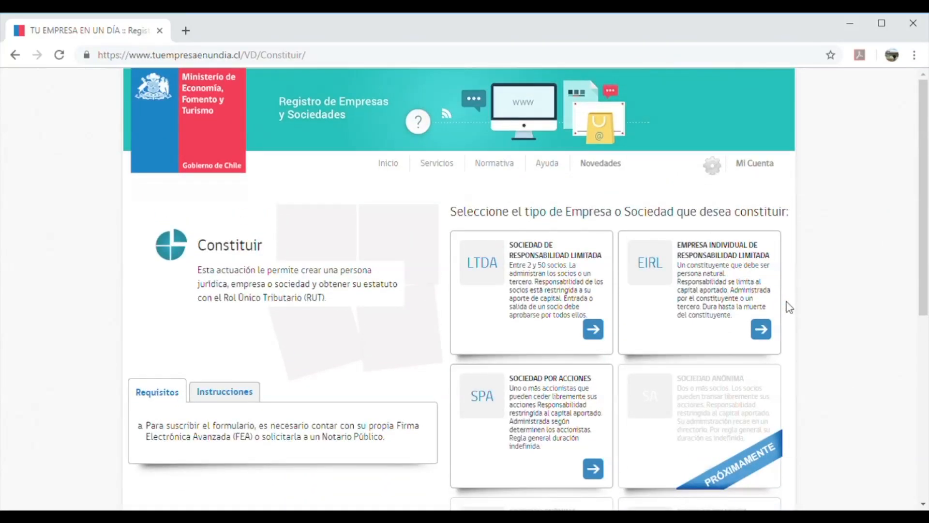
scroll(789, 308, "down", 1)
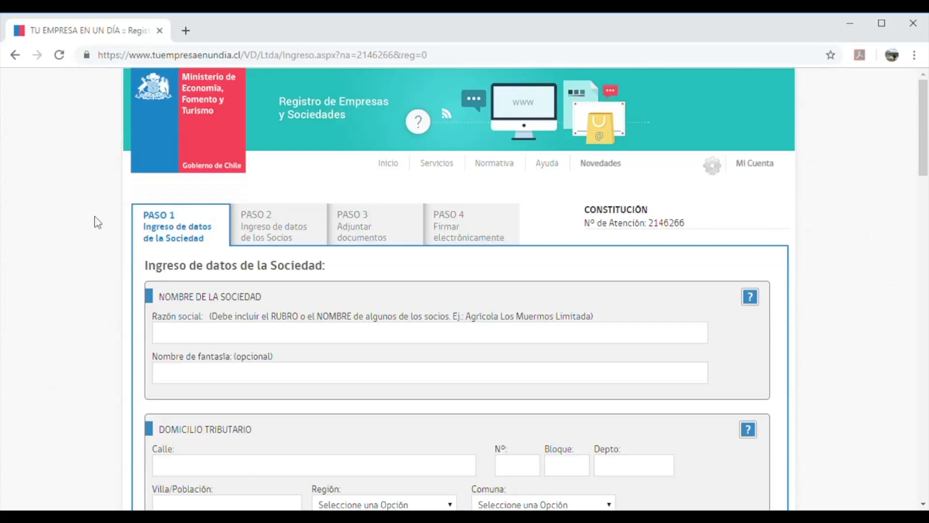
scroll(69, 297, "down", 1)
scroll(68, 297, "up", 1)
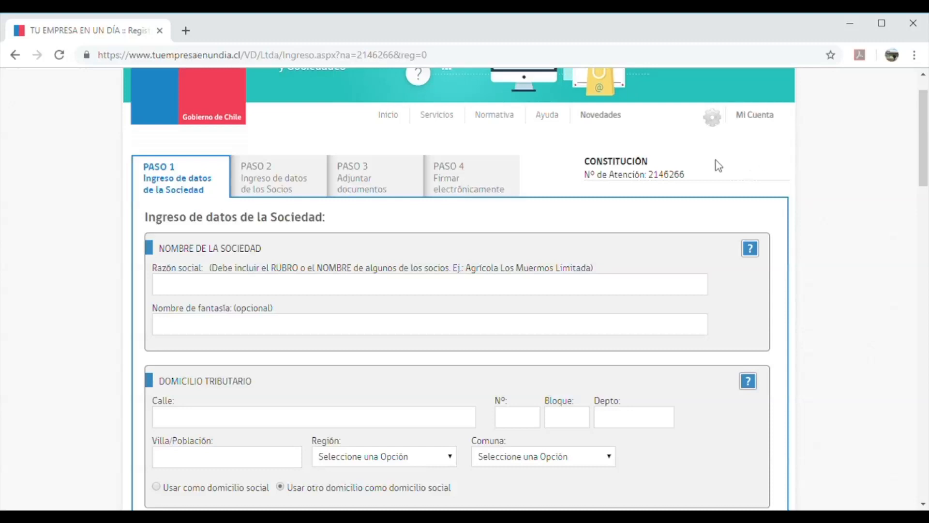
scroll(595, 170, "up", 1)
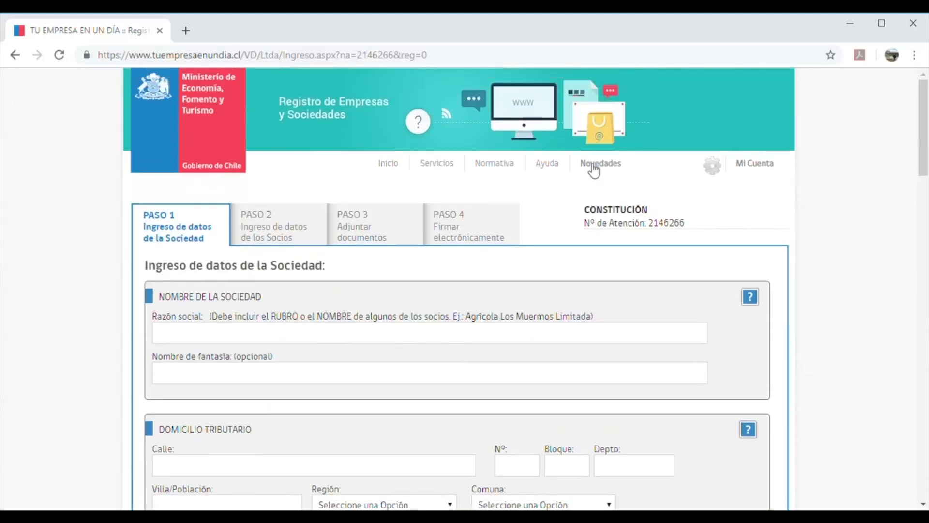
double_click(654, 226)
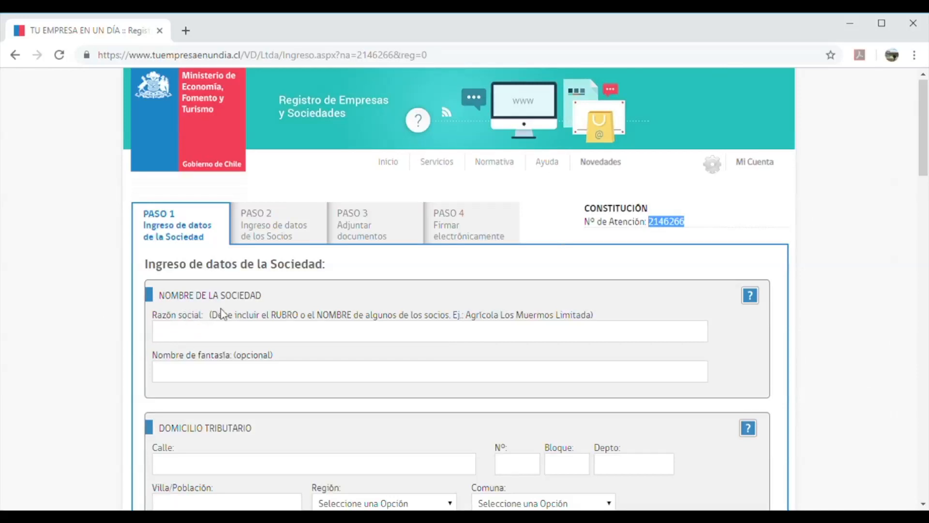
scroll(235, 309, "down", 2)
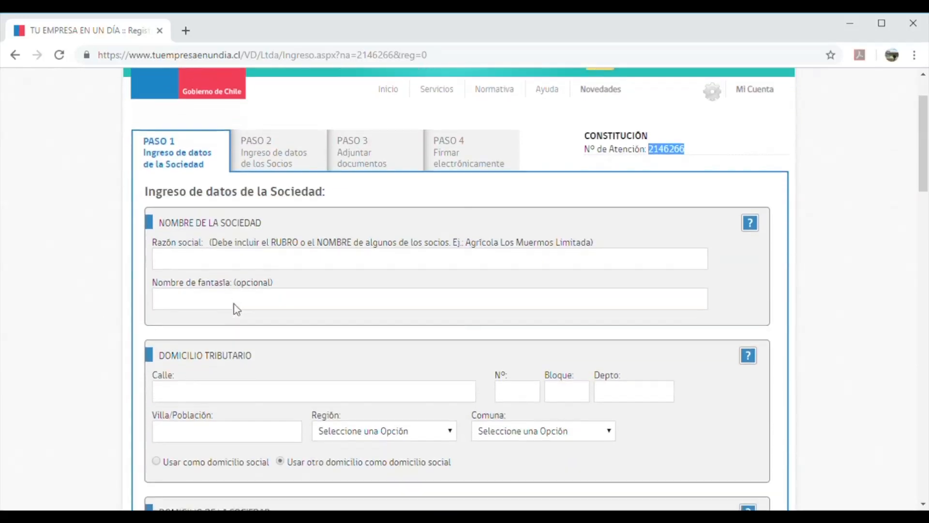
Set Razón social to 'Comercial' plus the partner's name plus 'Limitada', and enter trade name 'FP LTDA.'
left_click(197, 269)
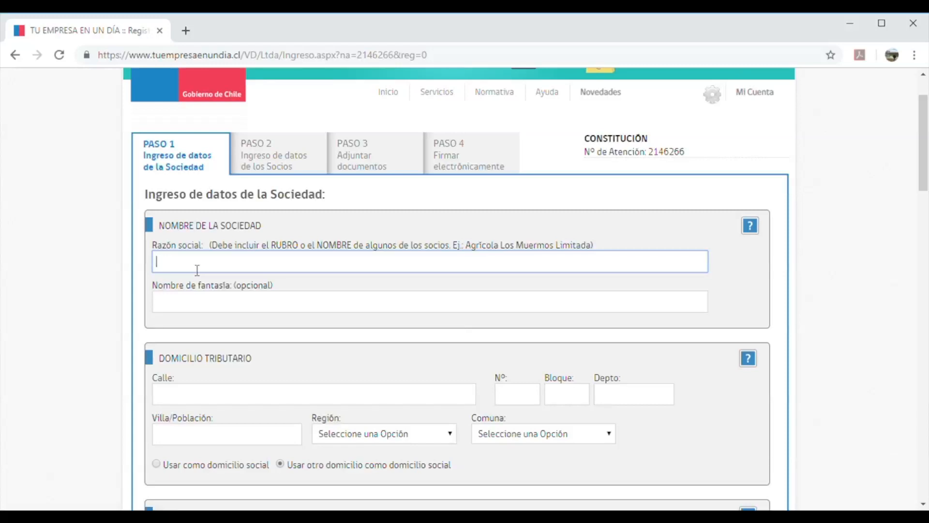
type("Panadería y Repostería el Agu")
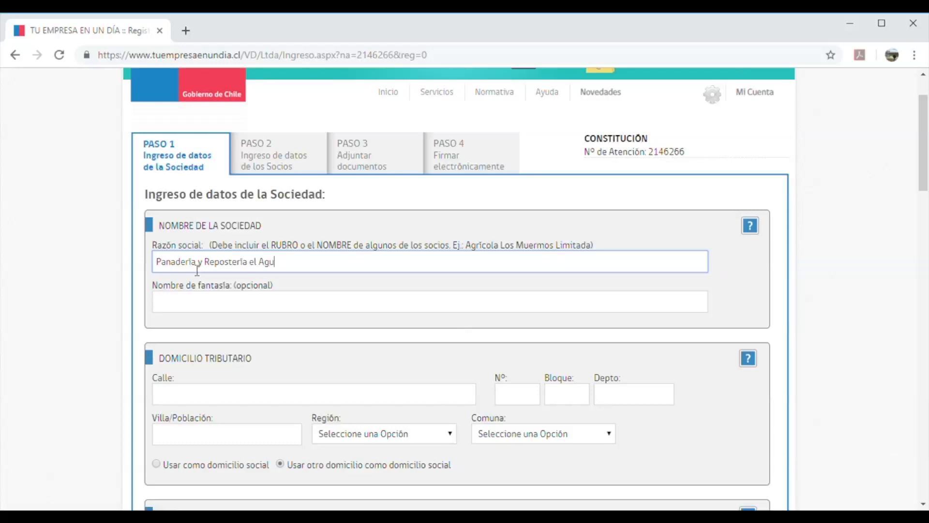
type("ilucho ")
type("Limitada")
left_click_drag(304, 267, 155, 266)
key("BackSpace")
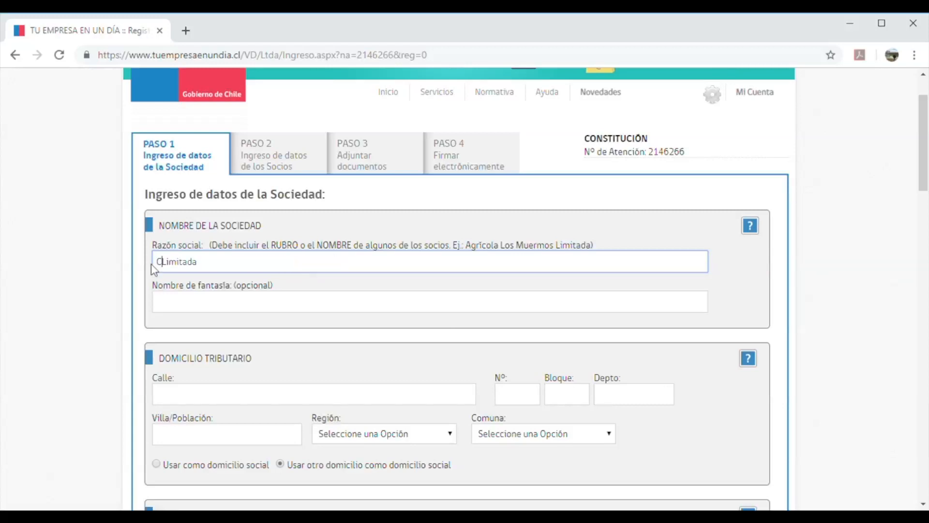
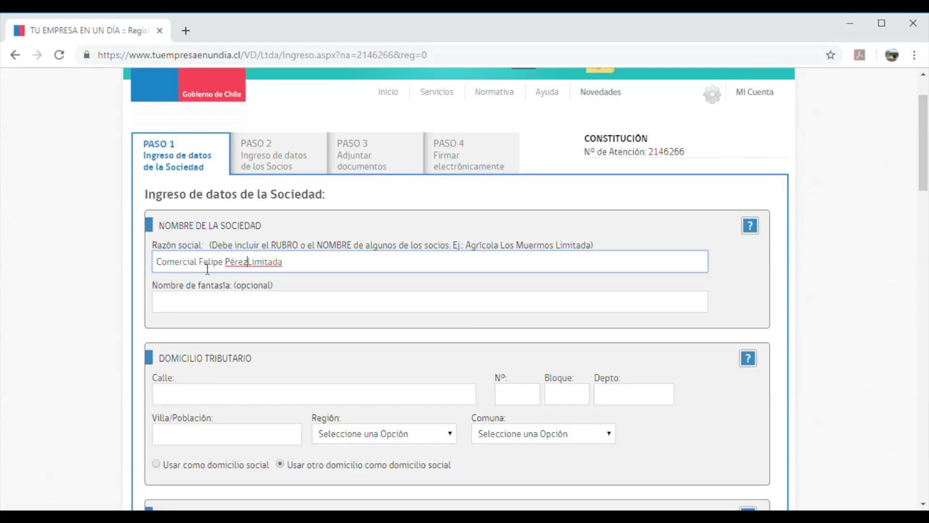
left_click(338, 286)
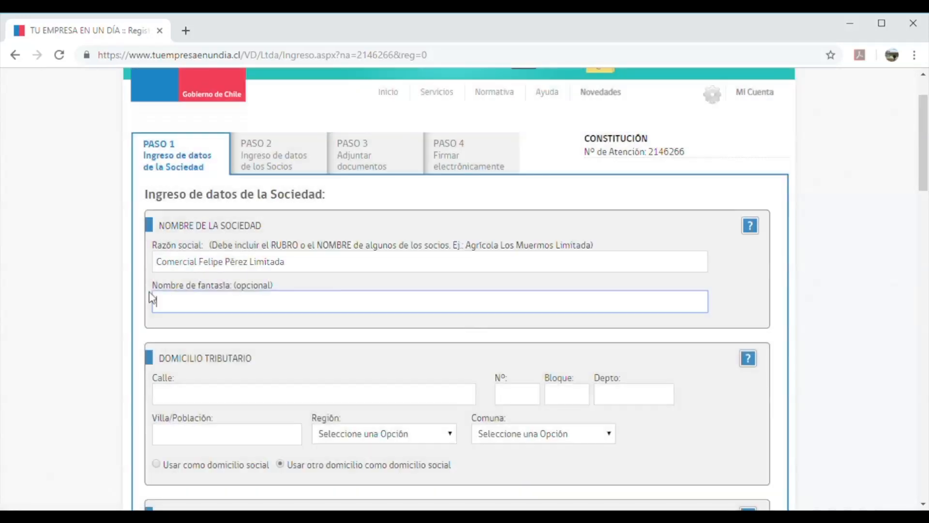
type("FP LTDA.")
Finish the Nombre de fantasía as 'FP ltda.' and review the Domicilio de la Sociedad section
left_click(142, 328)
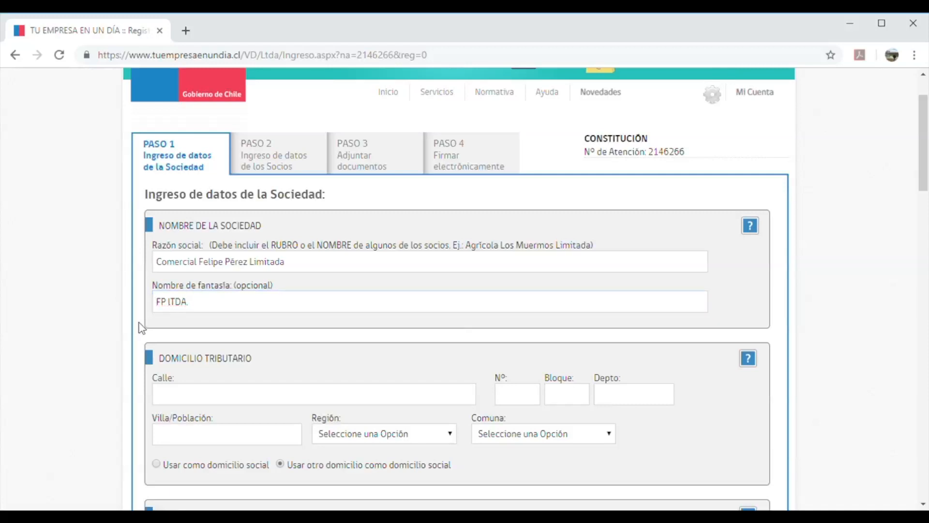
scroll(142, 328, "down", 5)
scroll(142, 328, "up", 1)
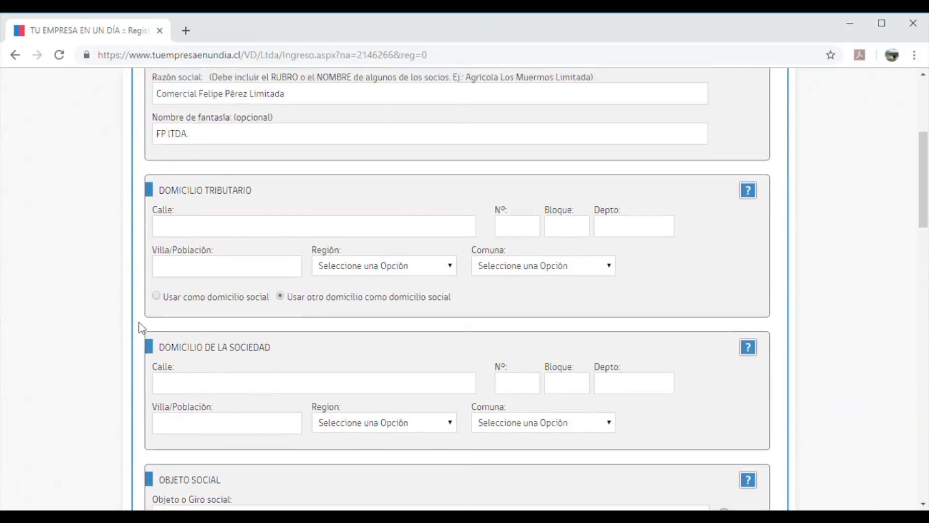
scroll(142, 328, "up", 2)
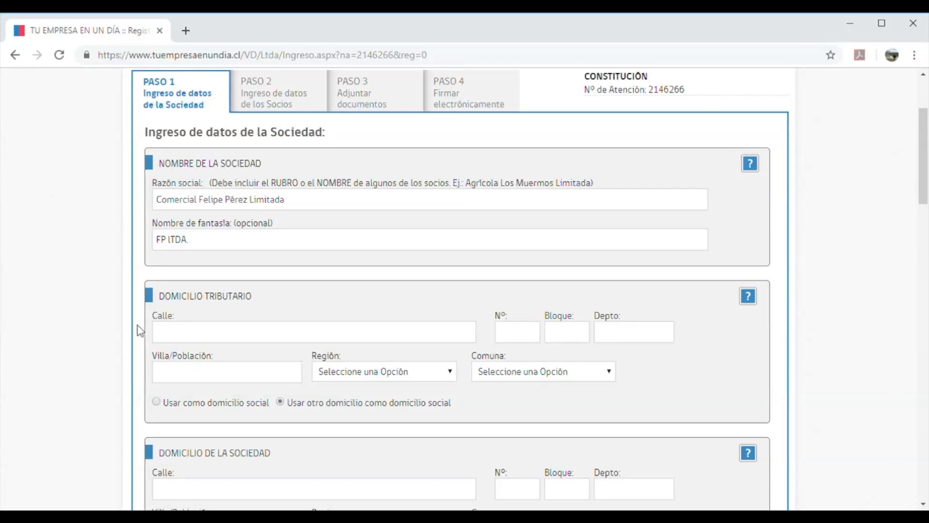
scroll(139, 331, "down", 1)
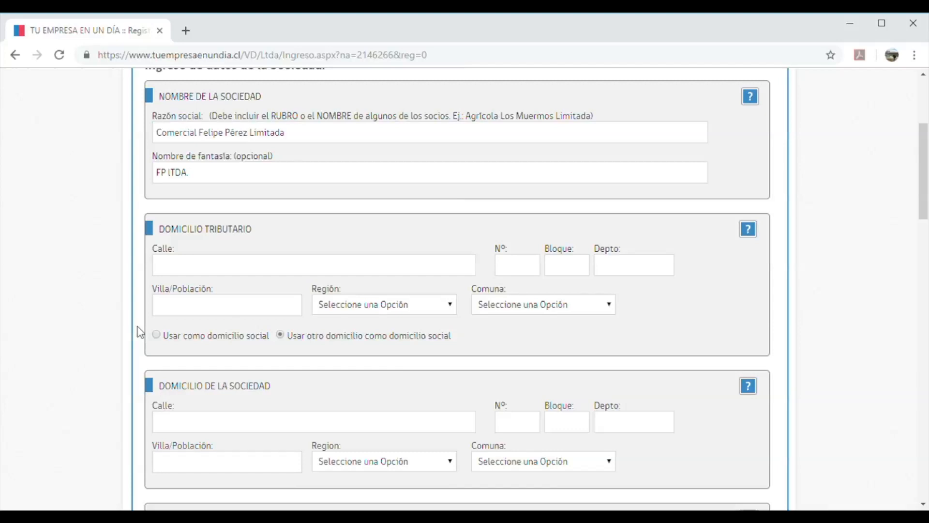
scroll(140, 331, "up", 2)
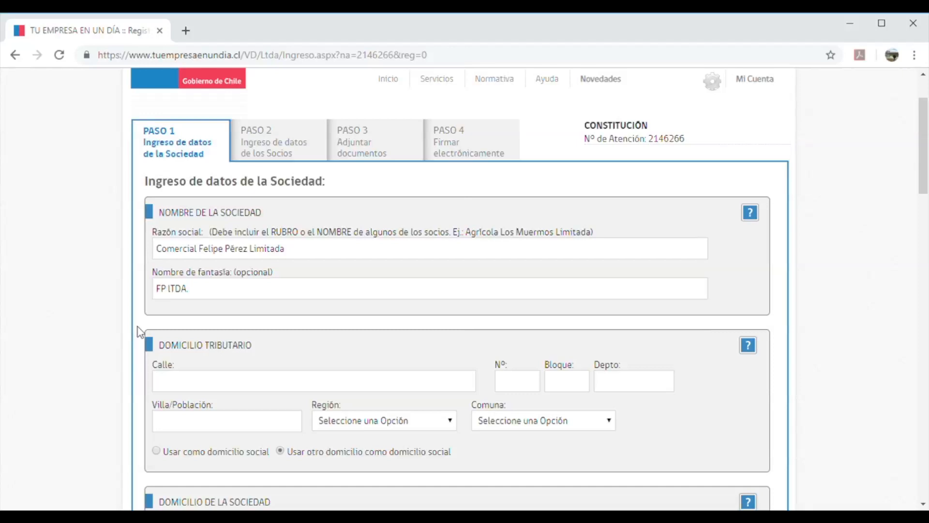
scroll(194, 339, "down", 2)
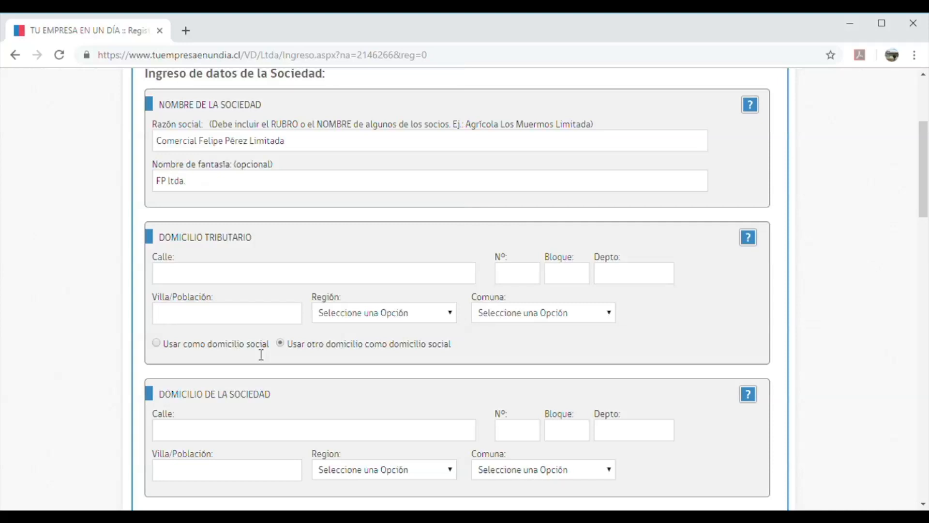
scroll(261, 354, "down", 1)
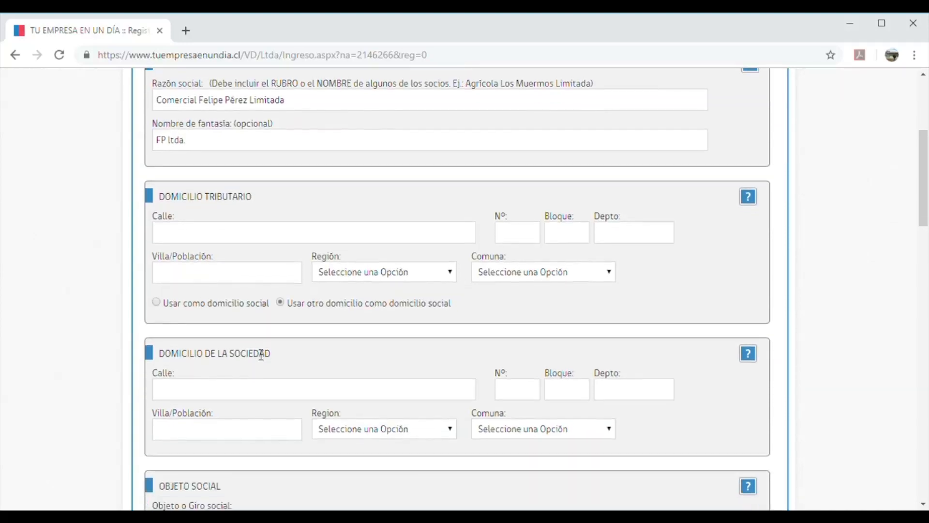
scroll(258, 354, "down", 1)
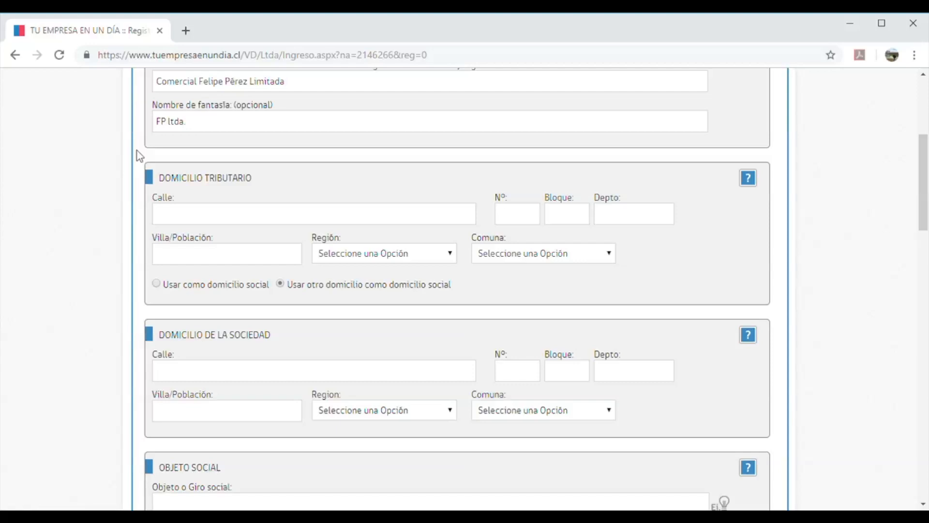
Toggle 'Usar como domicilio social' several times, leaving the tax address as the registered address
left_click(157, 284)
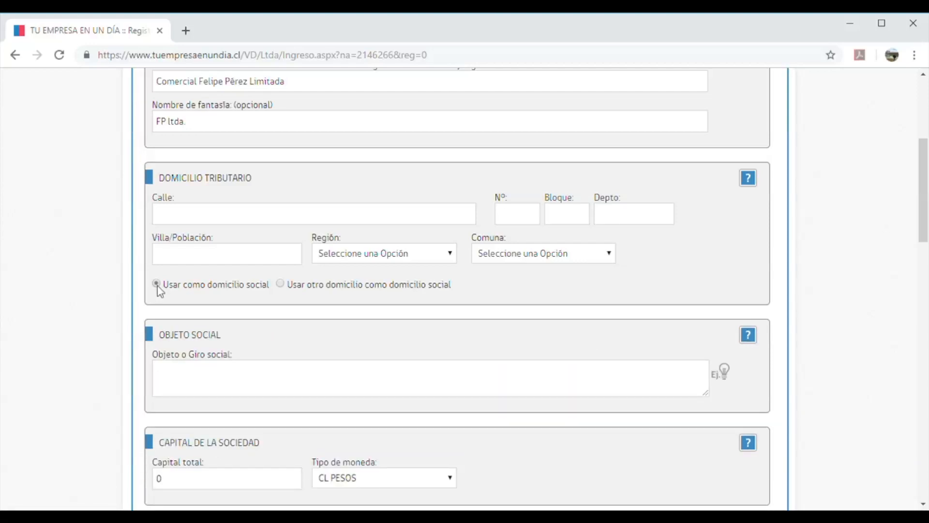
left_click(280, 284)
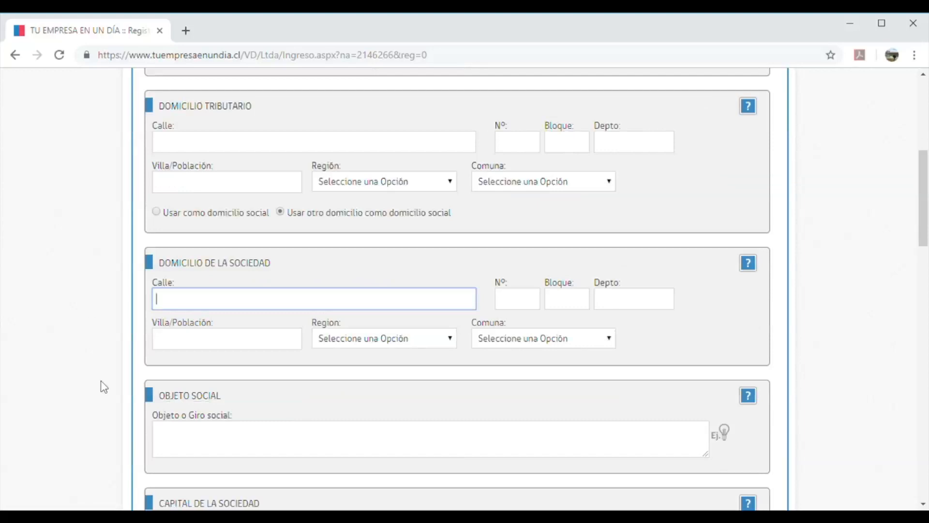
left_click(156, 213)
scroll(103, 299, "down", 1)
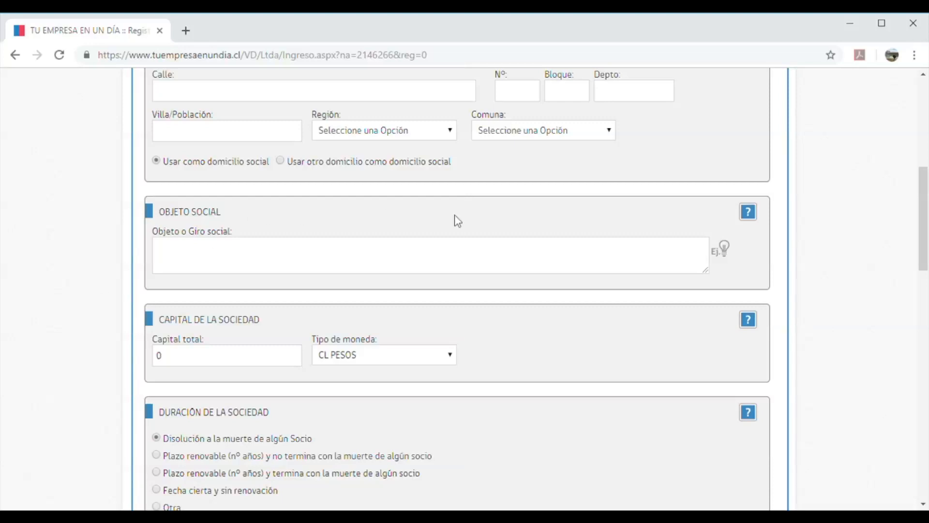
scroll(125, 281, "down", 1)
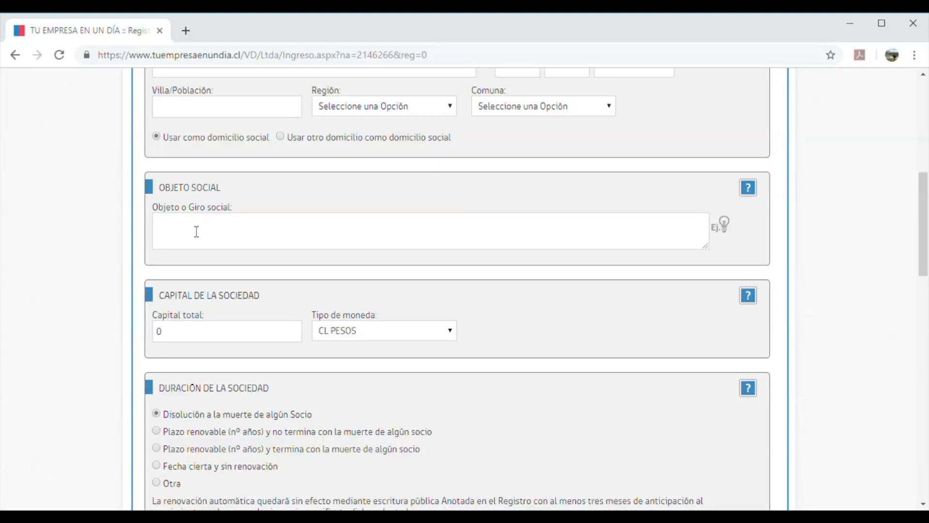
left_click(280, 136)
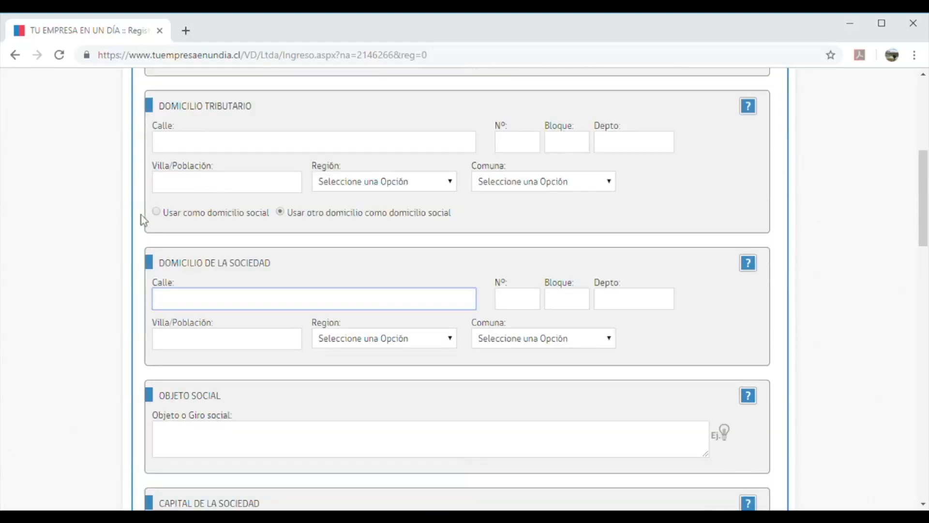
left_click(156, 212)
scroll(106, 302, "down", 1)
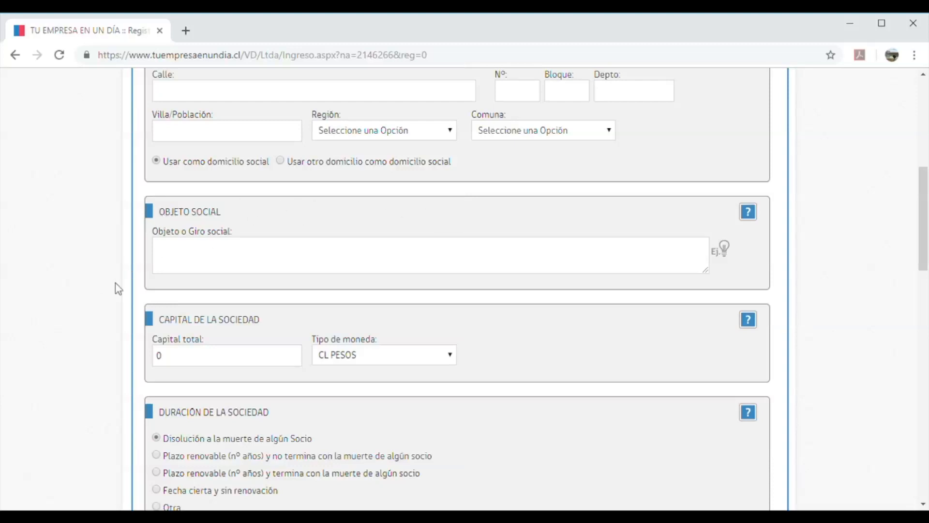
scroll(114, 286, "down", 1)
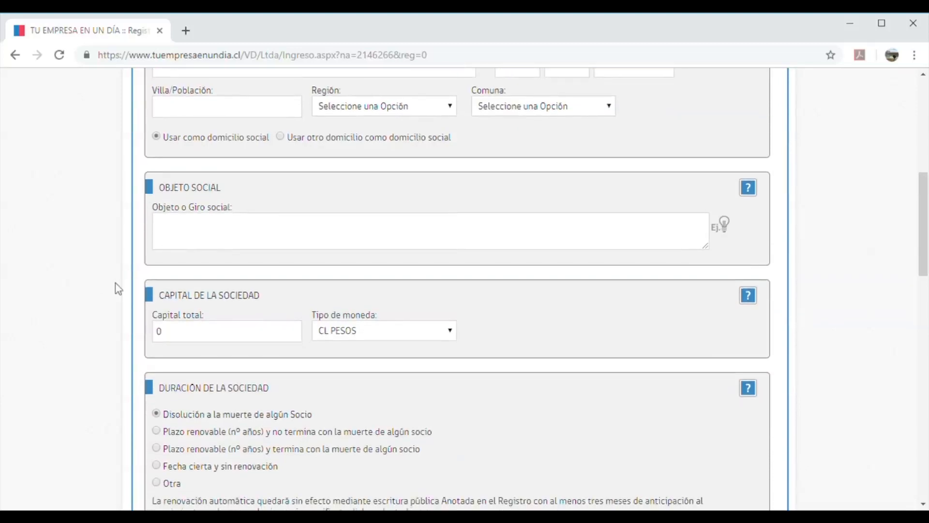
left_click(196, 231)
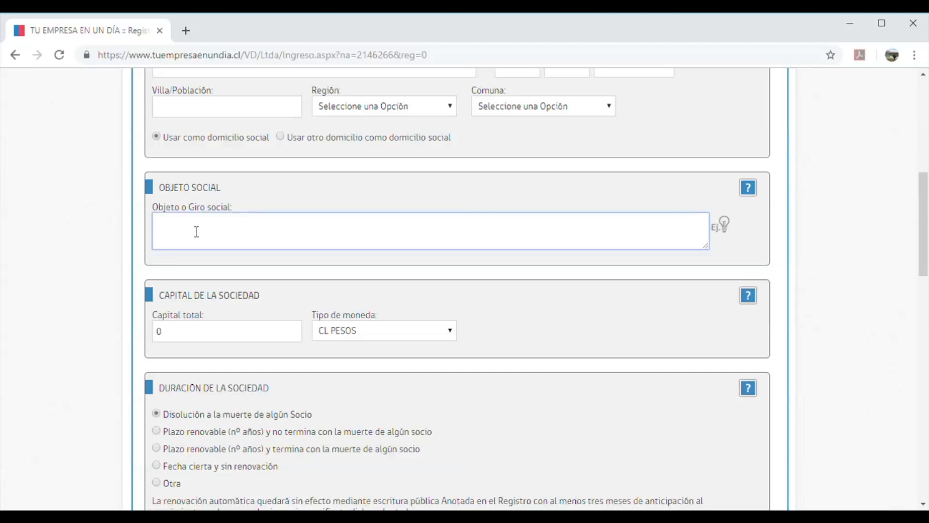
scroll(197, 231, "up", 6)
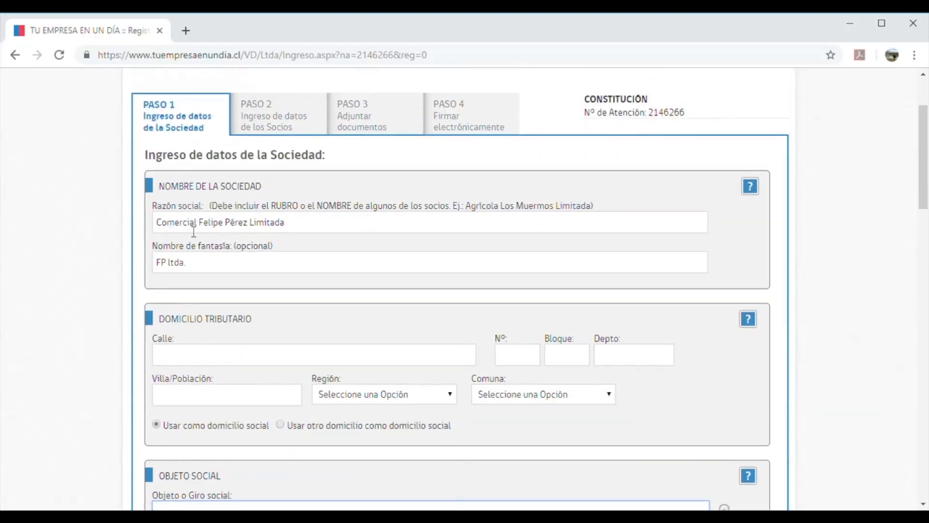
scroll(93, 348, "down", 5)
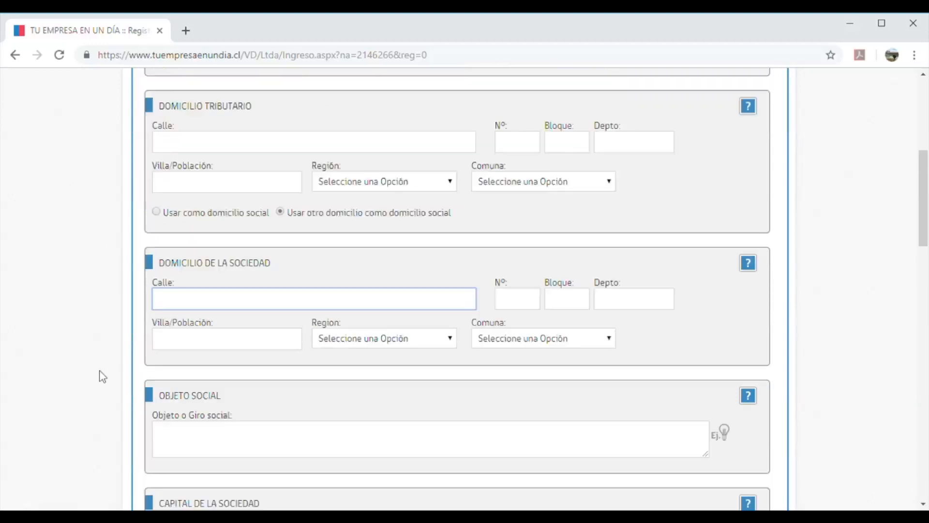
left_click(156, 212)
scroll(106, 302, "down", 1)
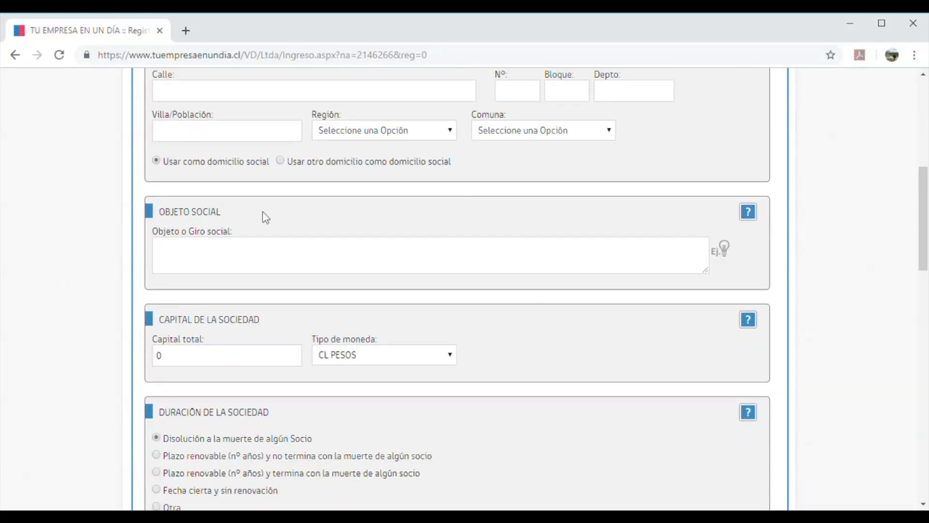
scroll(117, 289, "down", 1)
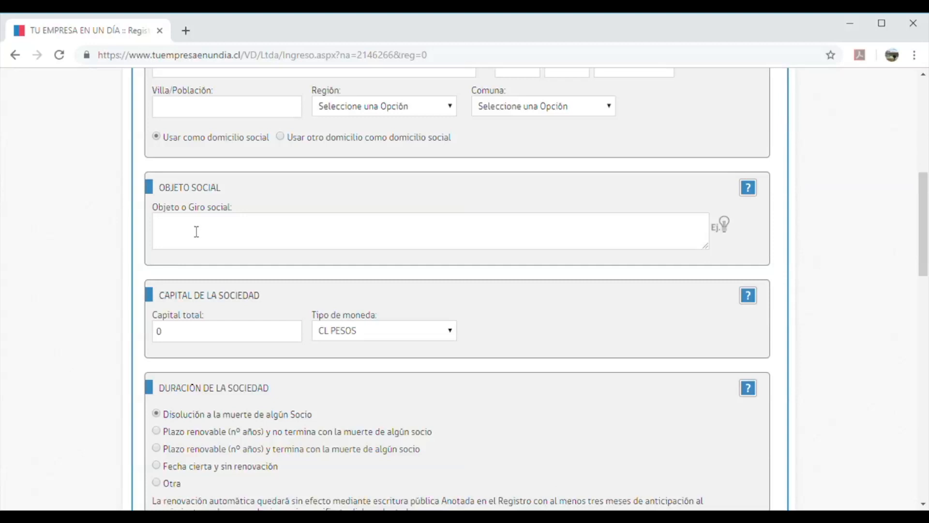
left_click(197, 231)
scroll(197, 232, "up", 5)
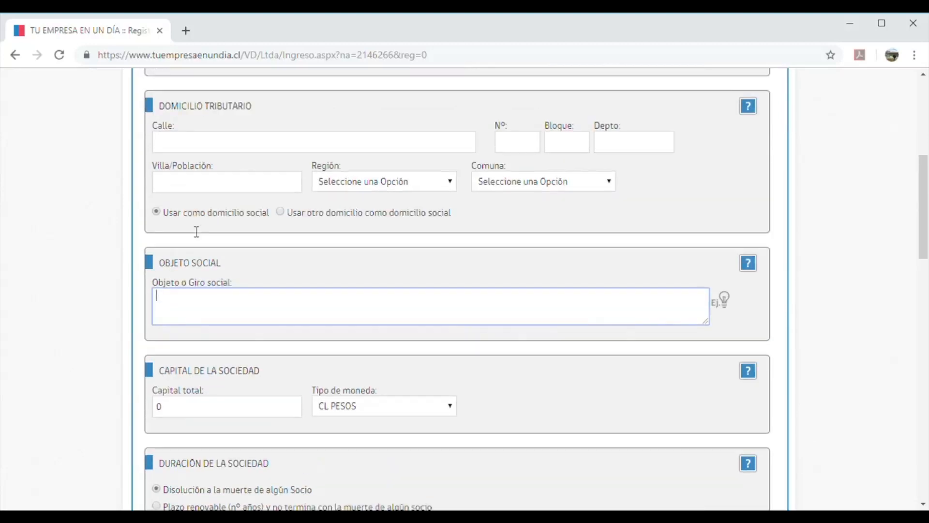
scroll(196, 231, "up", 1)
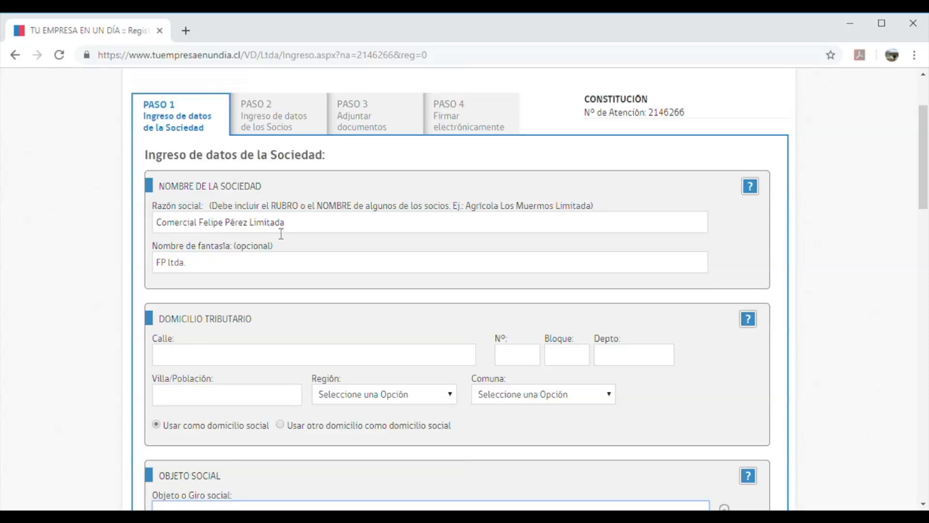
scroll(104, 321, "down", 5)
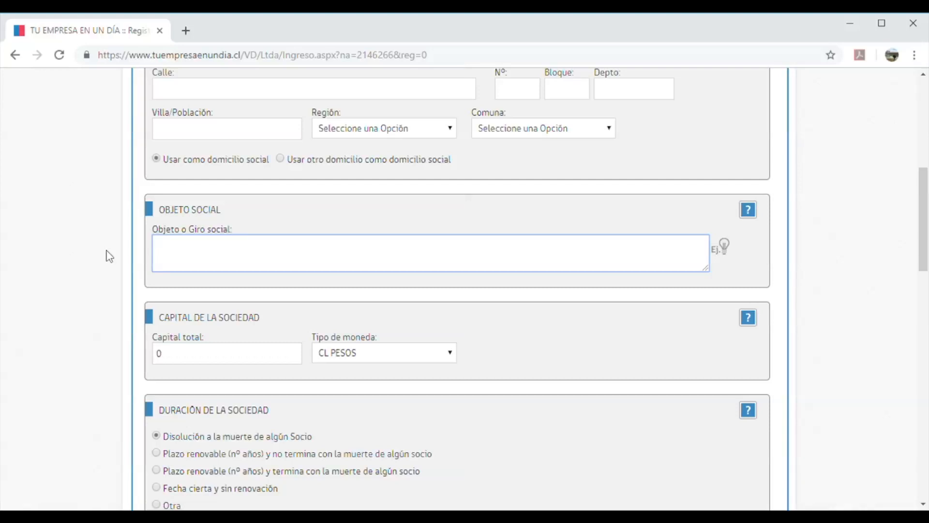
Enter 'La sociedad tendrá como objeto la compra y venta de automóviles .' as Objeto o Giro social
type("La sociedad tendrá")
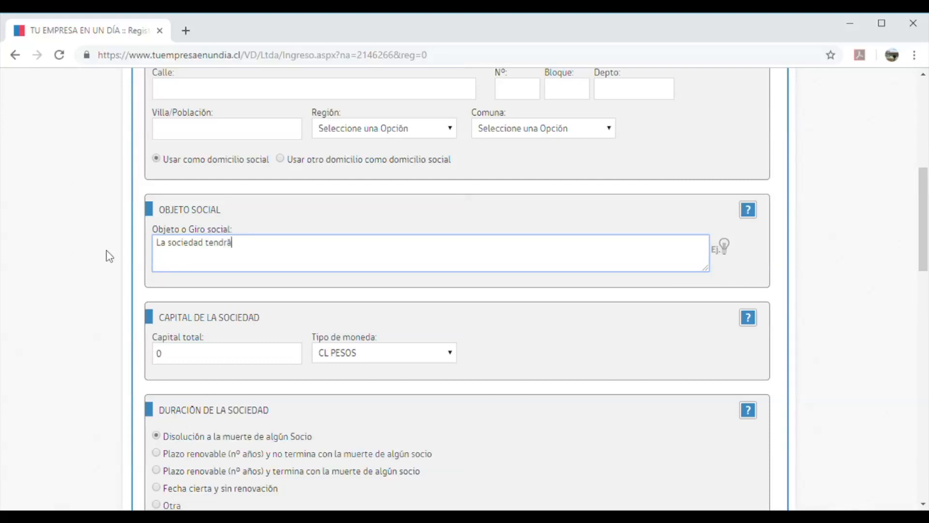
type(" como objeto la compra y ")
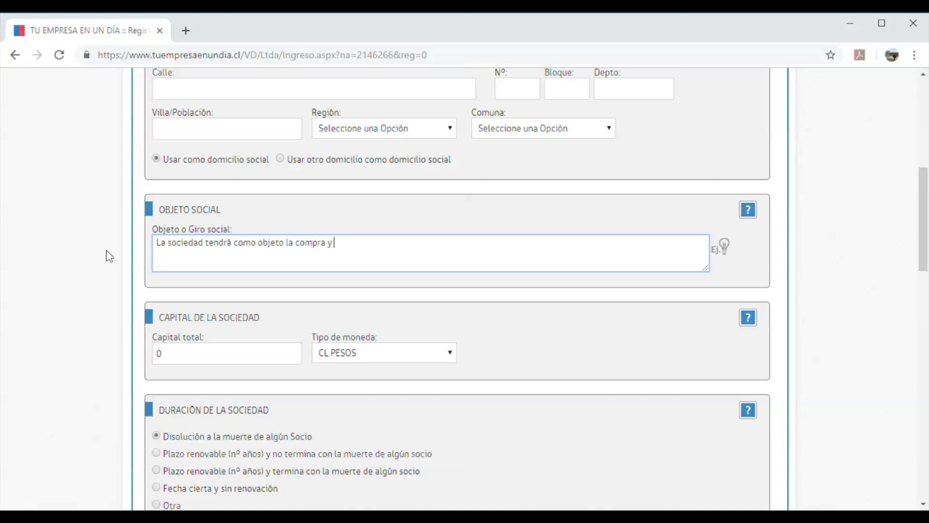
type("venta de automóviles")
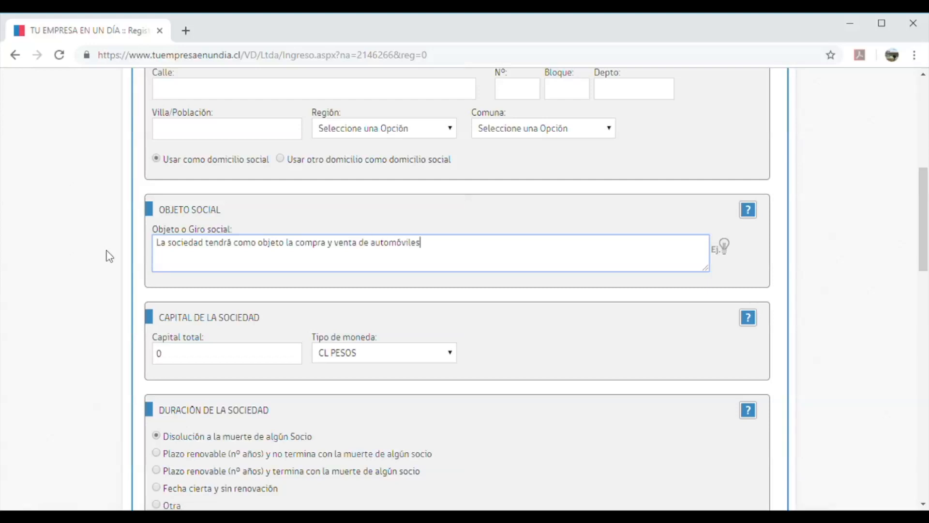
type(" .")
Enter 1.000.000 as Capital total, keeping CL PESOS as the currency
scroll(136, 238, "down", 3)
left_click(159, 216)
type("1000000")
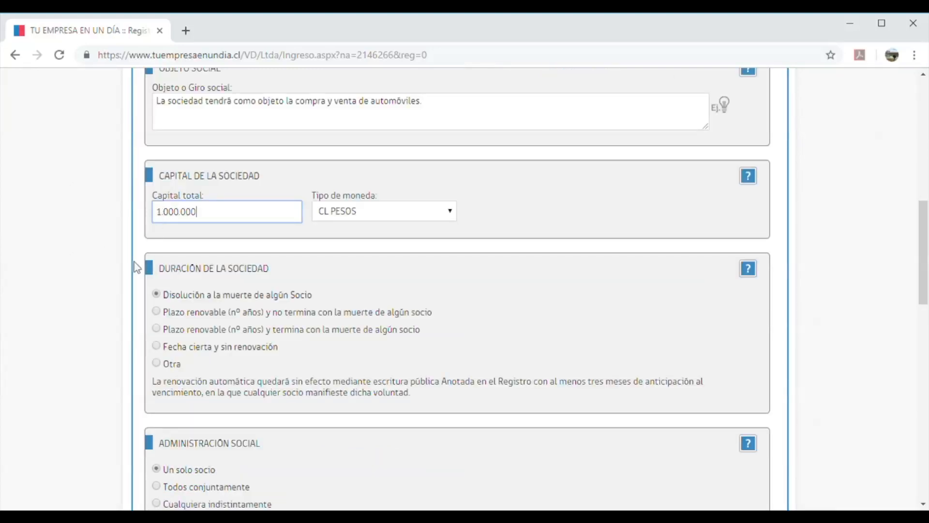
scroll(135, 268, "down", 1)
scroll(135, 268, "down", 1)
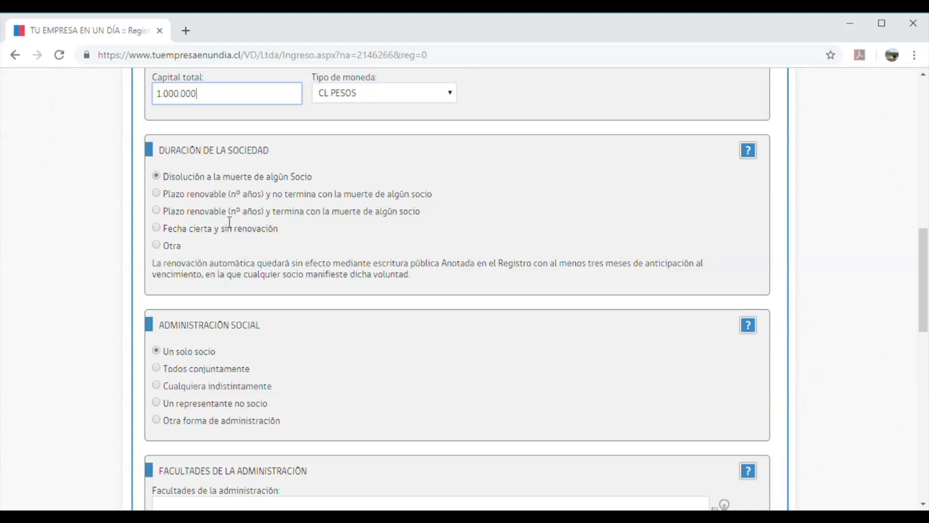
Make the company term renewable, not ending at a partner's death, with 4 years
left_click(156, 194)
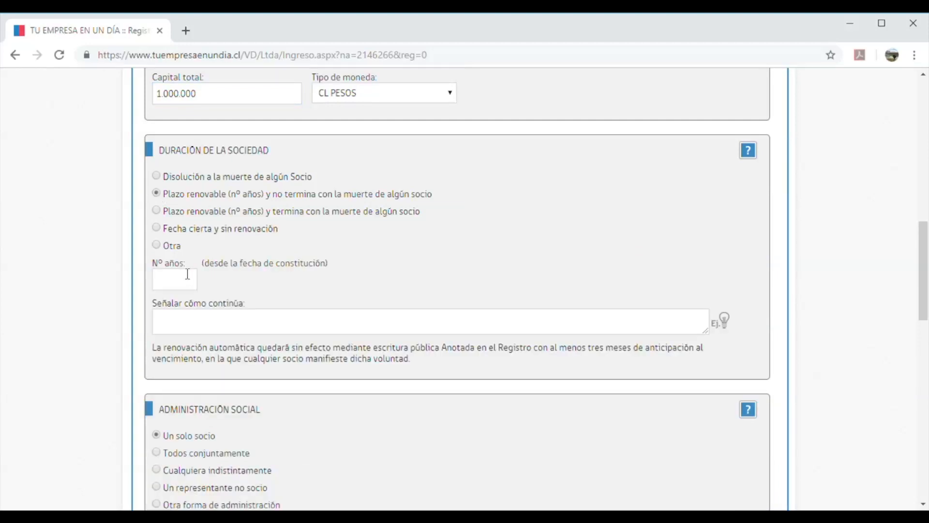
left_click(175, 283)
type("24")
key("BackSpace")
key("BackSpace")
type("4")
left_click(309, 288)
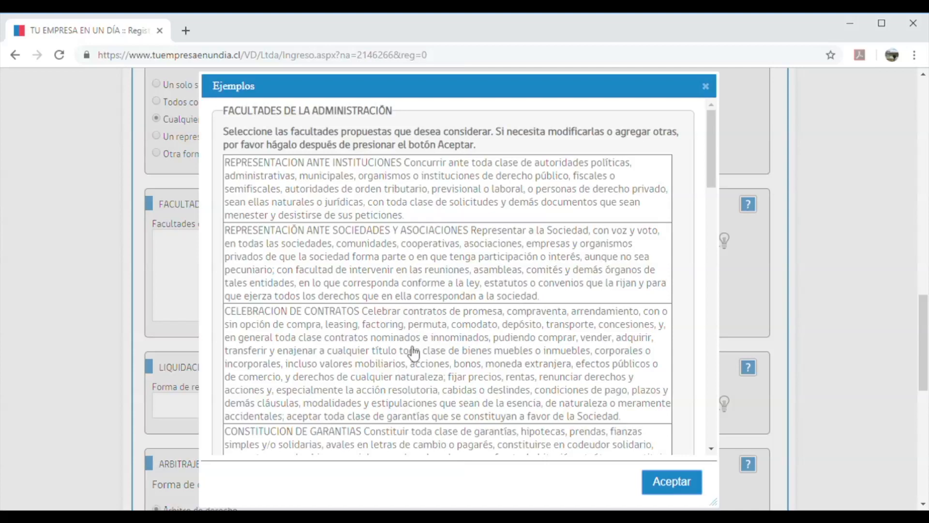
Review the example Facultades clauses in the Ejemplos list, then dismiss it without adding any
scroll(414, 353, "down", 2)
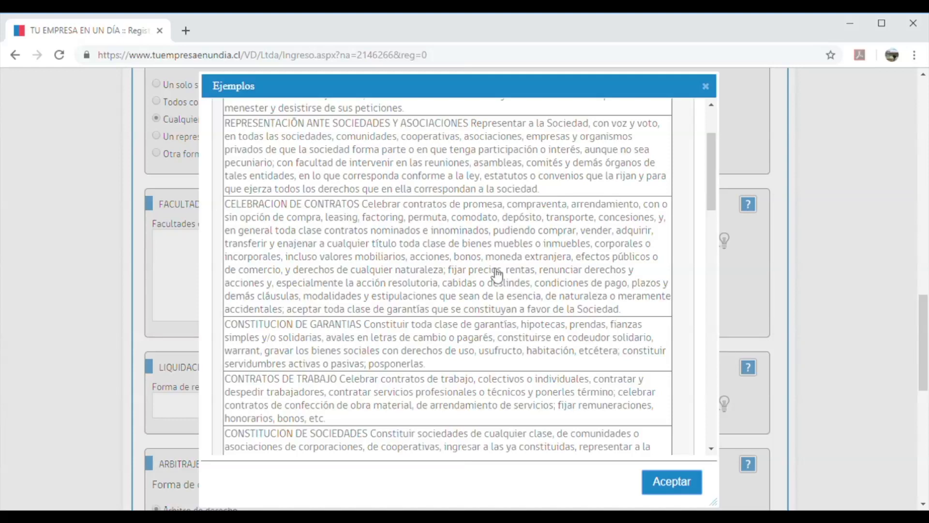
scroll(323, 337, "down", 2)
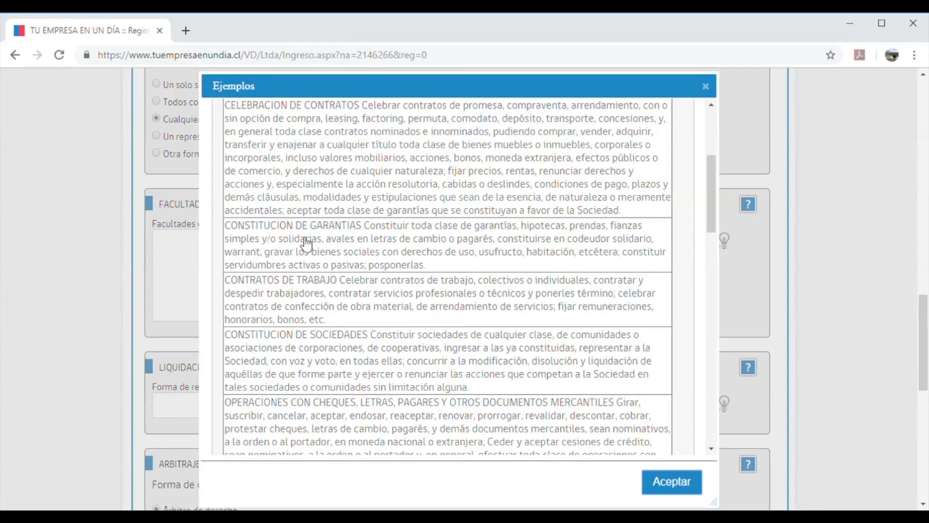
scroll(306, 245, "down", 2)
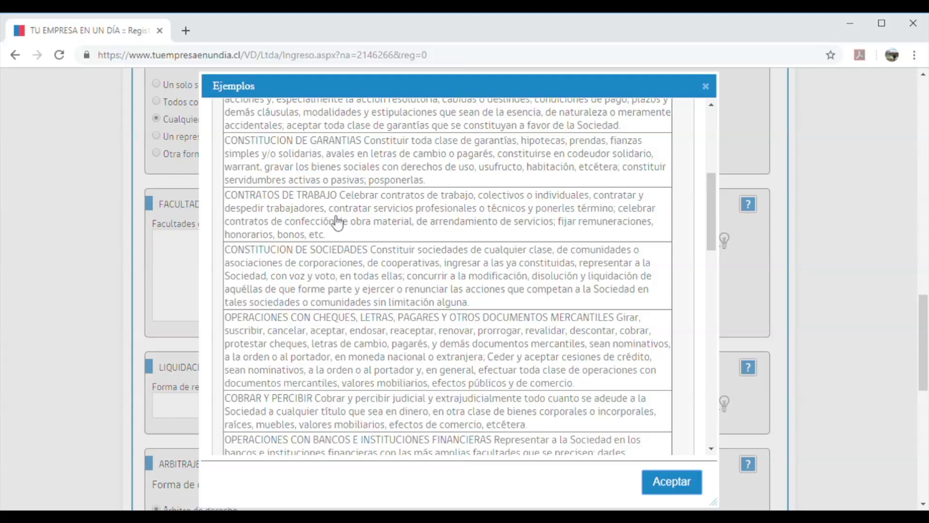
scroll(313, 285, "down", 1)
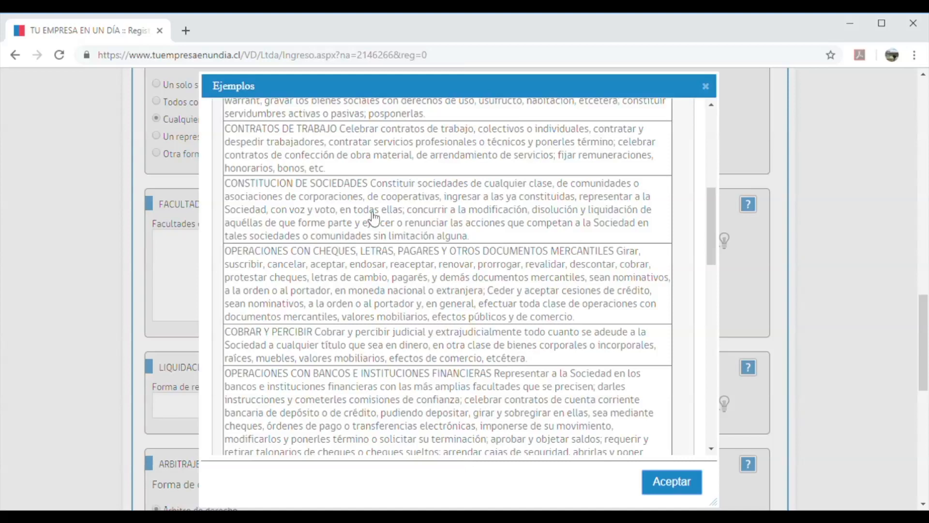
scroll(307, 288, "down", 1)
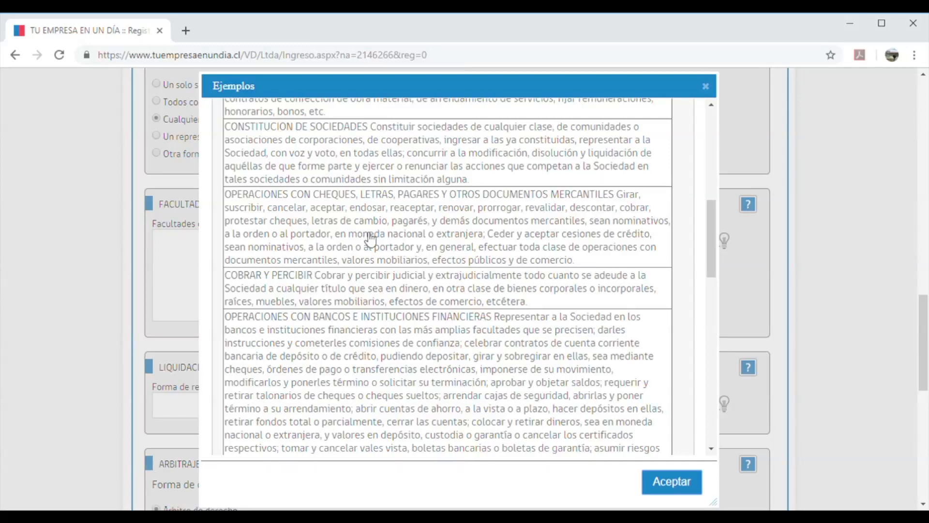
scroll(371, 239, "down", 3)
scroll(371, 239, "up", 1)
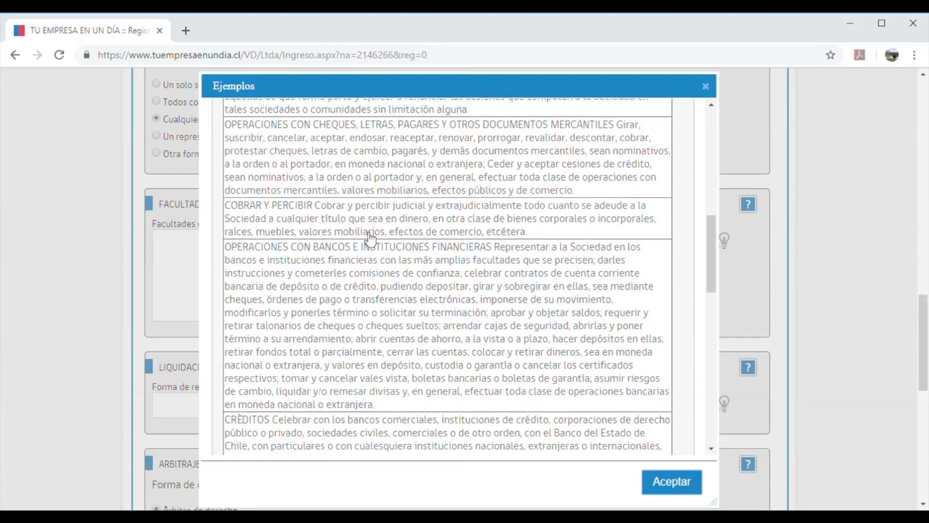
scroll(371, 239, "down", 2)
scroll(371, 238, "up", 1)
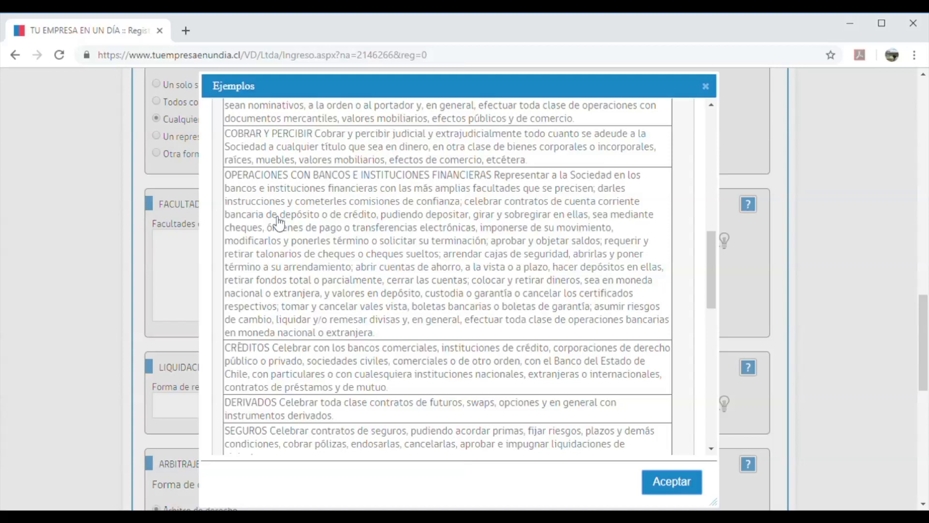
scroll(280, 223, "down", 3)
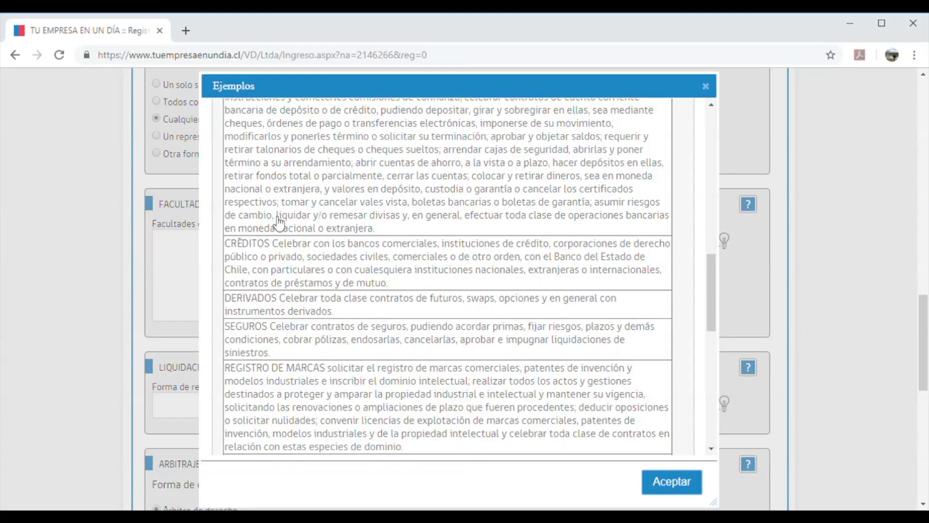
scroll(280, 222, "down", 2)
scroll(279, 222, "down", 2)
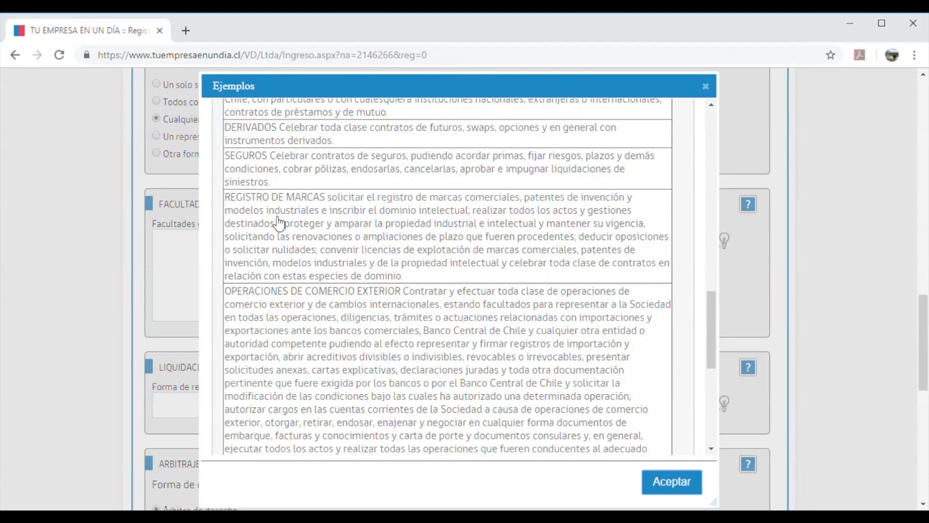
left_click(708, 87)
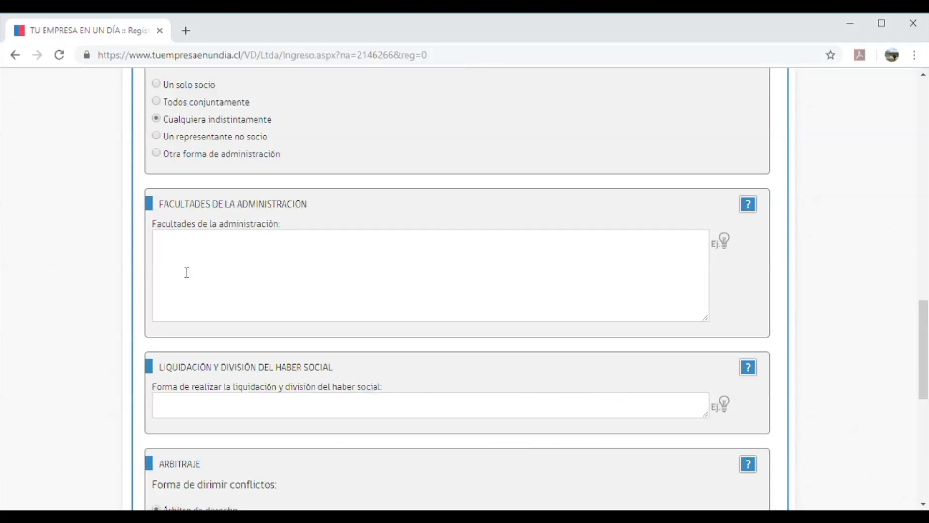
scroll(187, 273, "down", 4)
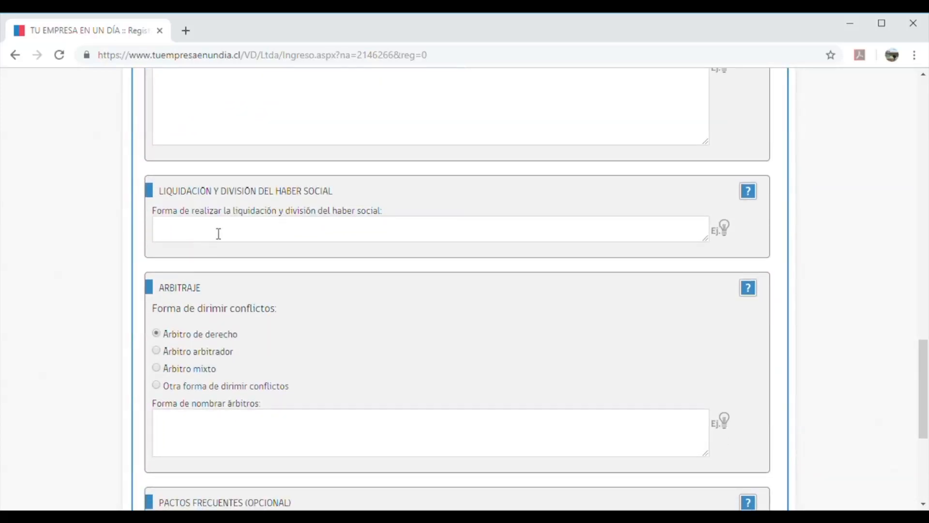
scroll(210, 241, "up", 3)
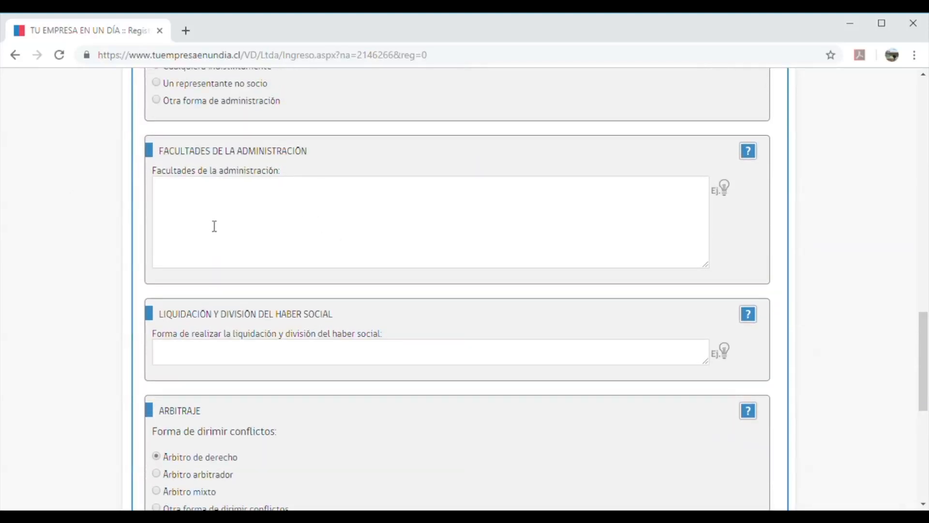
scroll(213, 226, "down", 1)
scroll(215, 226, "down", 2)
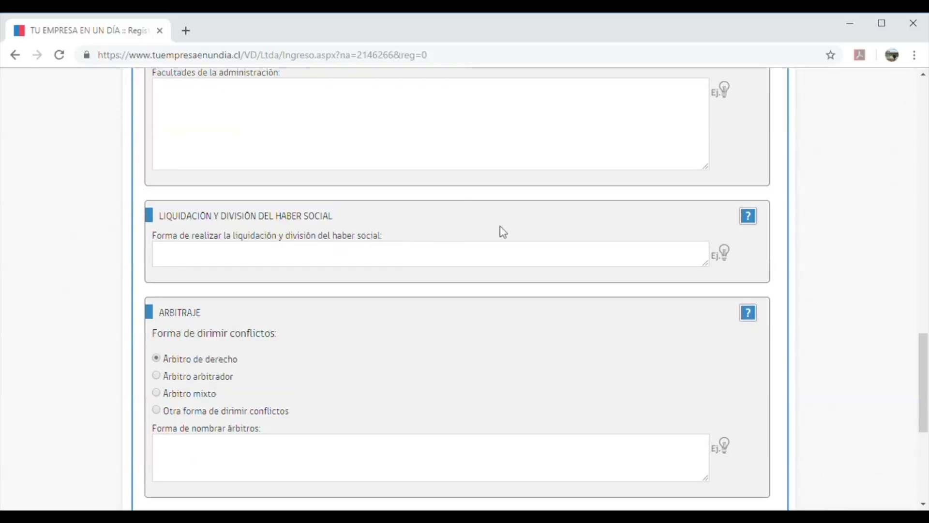
scroll(99, 241, "down", 2)
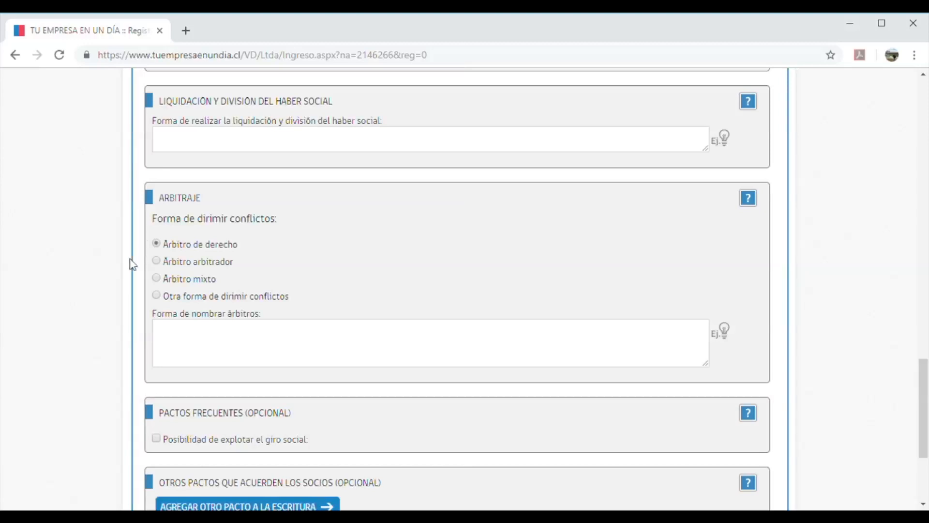
Choose 'Otra forma de dirimir conflictos' for arbitration and scroll to the bottom of the form
scroll(133, 265, "down", 1)
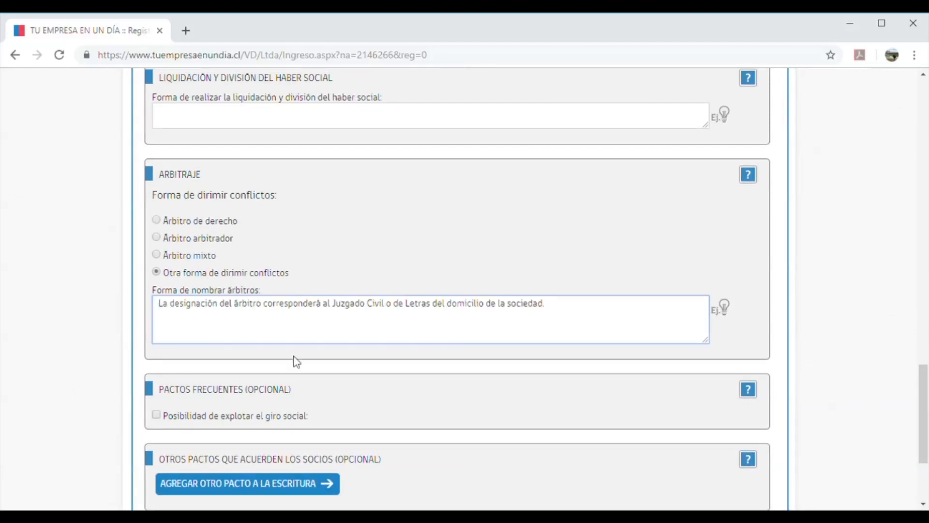
left_click(293, 356)
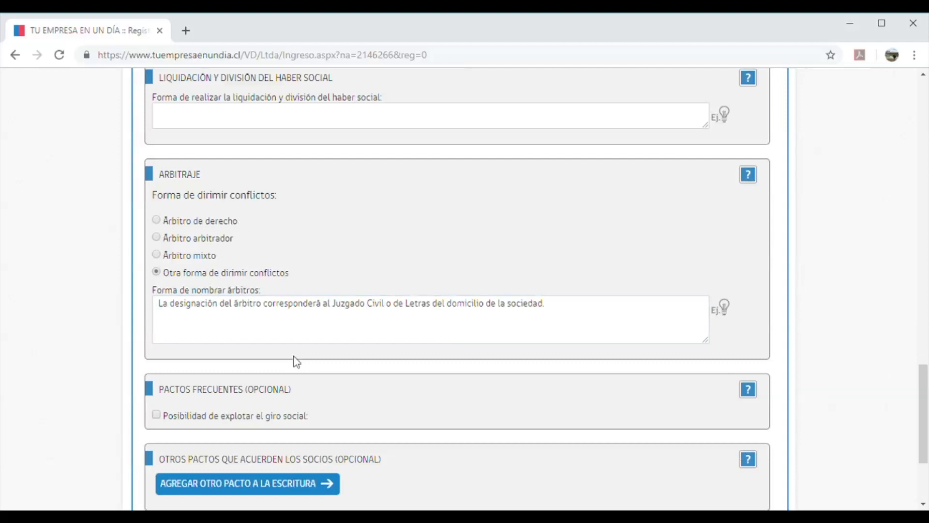
scroll(296, 362, "down", 3)
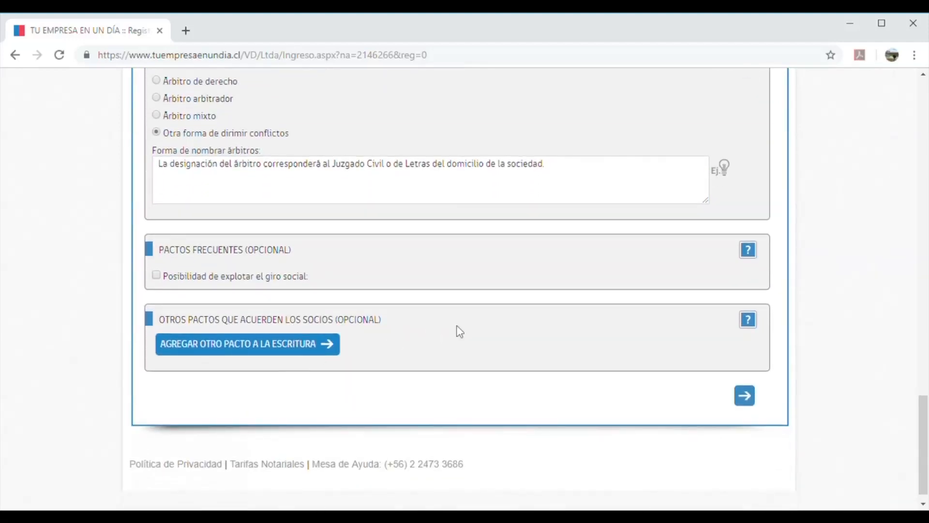
scroll(459, 331, "down", 1)
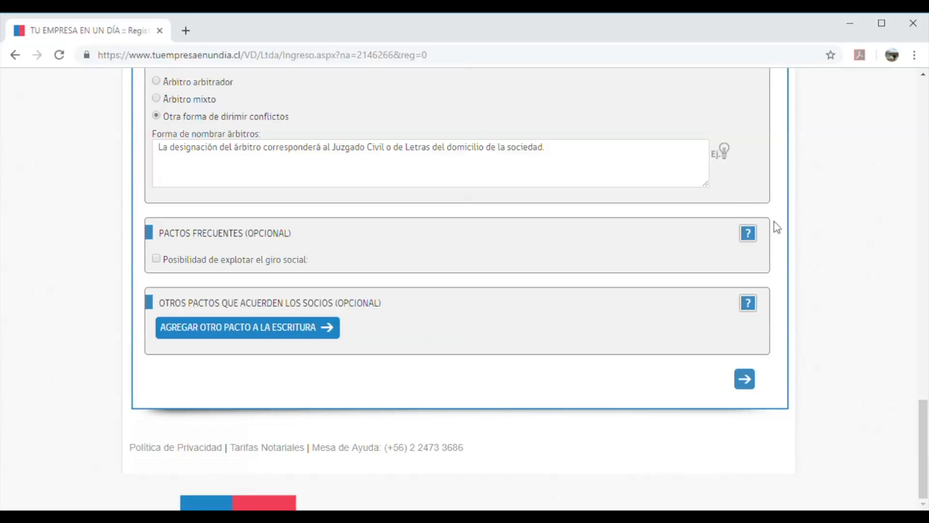
Open the Ayuda explanation for the Posibilidad de explotar el giro social clause
left_click(755, 236)
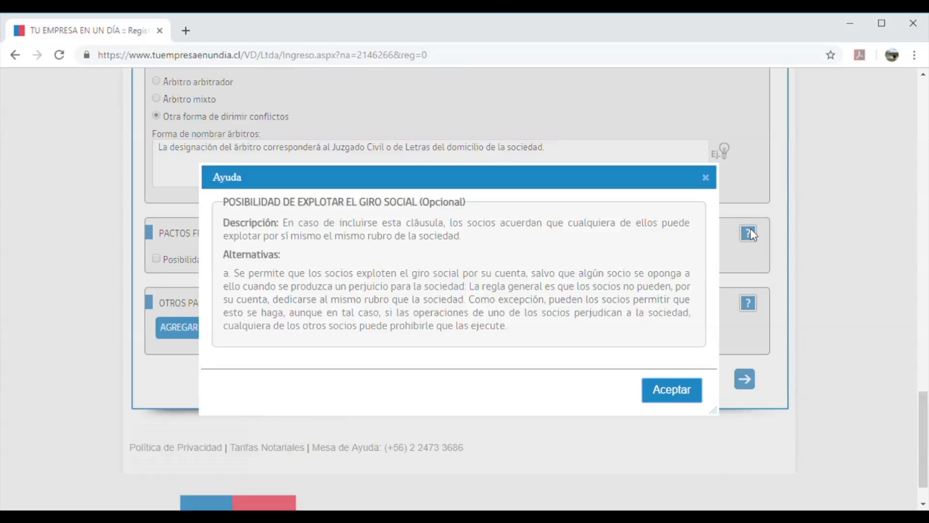
Dismiss the help note and tick the 'Posibilidad de explotar el giro social' pact
left_click(712, 184)
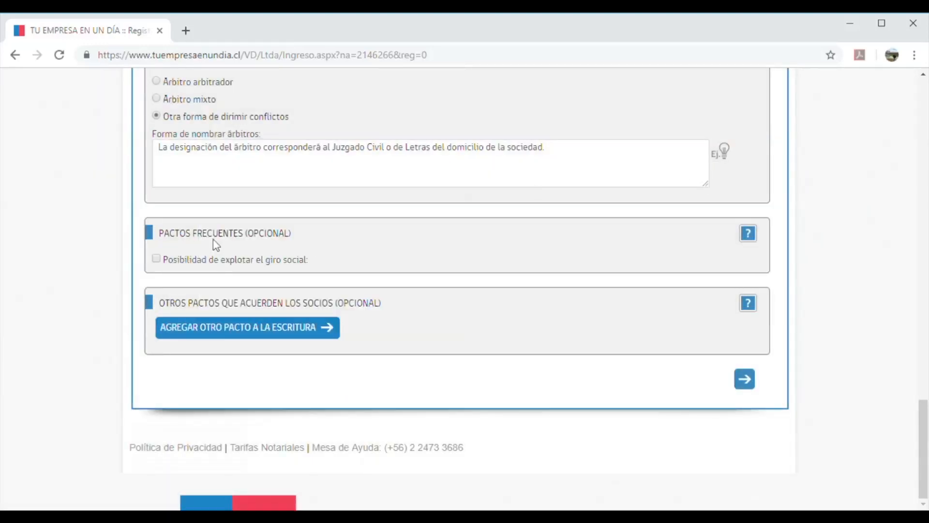
left_click(156, 259)
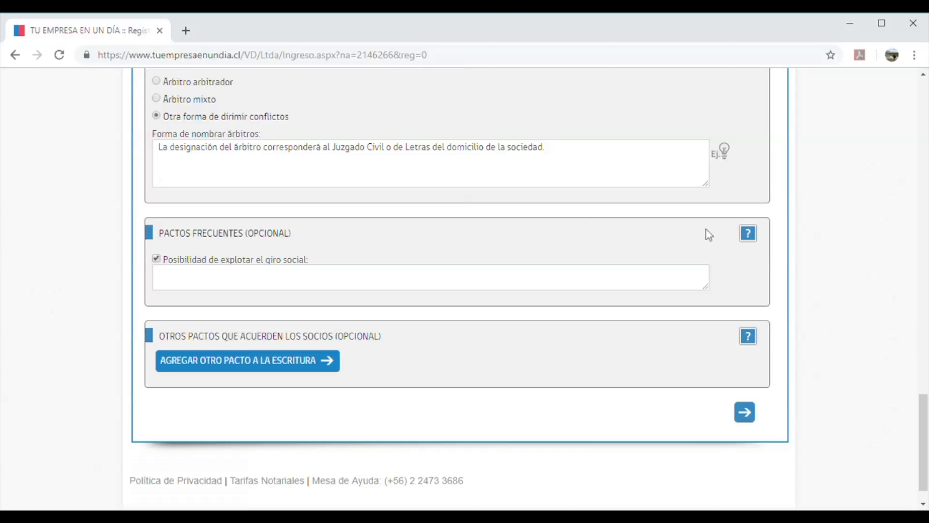
View the Pactos Frecuentes help and accept the Cesión de derechos notice on Paso 2
left_click(749, 234)
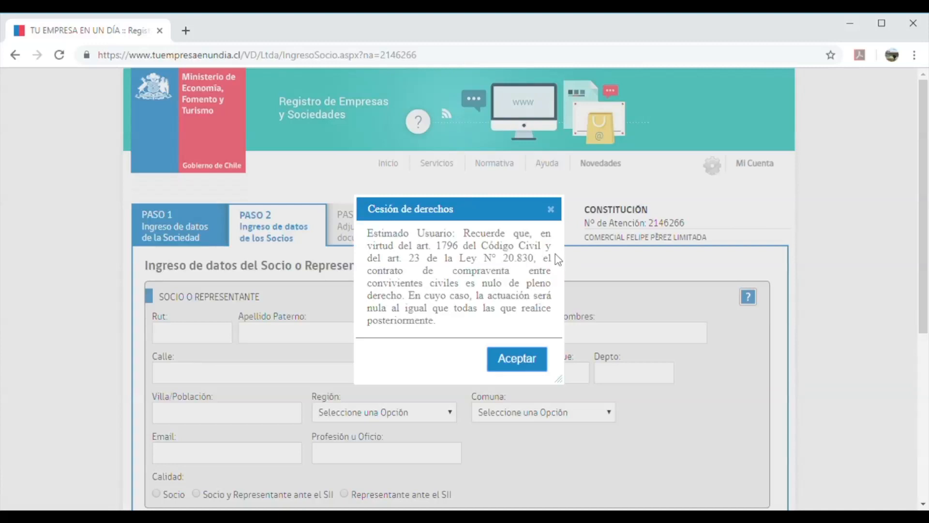
left_click(510, 360)
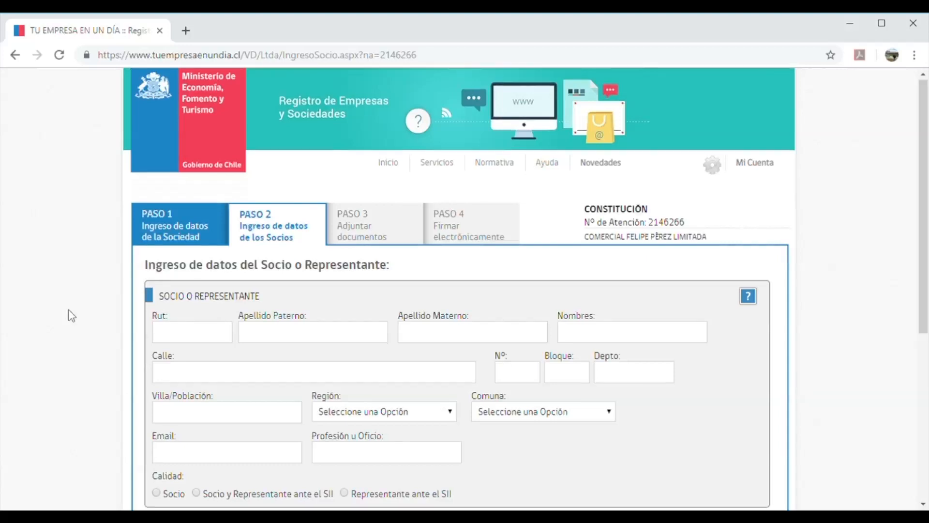
Scroll down the Paso 2 partner form toward the capital section
scroll(71, 316, "down", 2)
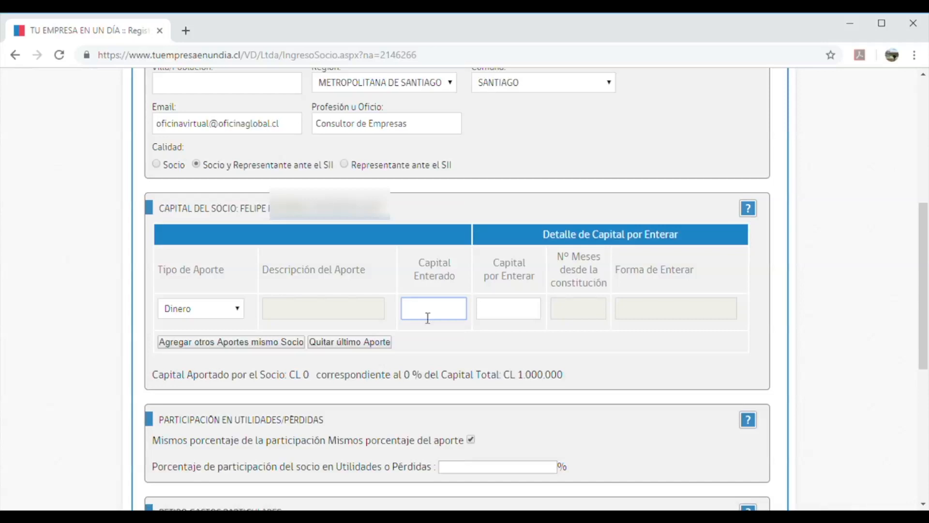
Enter 500000 as Capital Enterado and try 0, then 100.000, in Capital por Enterar
type("5000000")
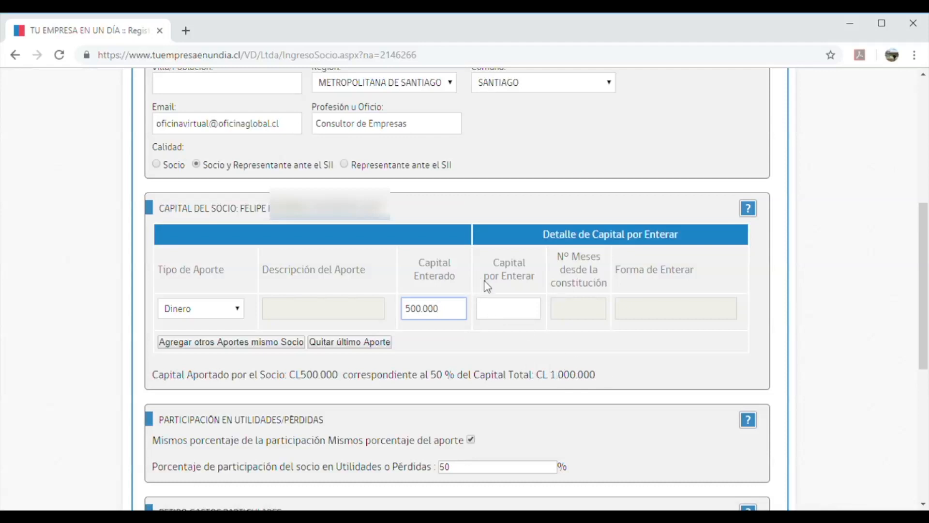
left_click(522, 311)
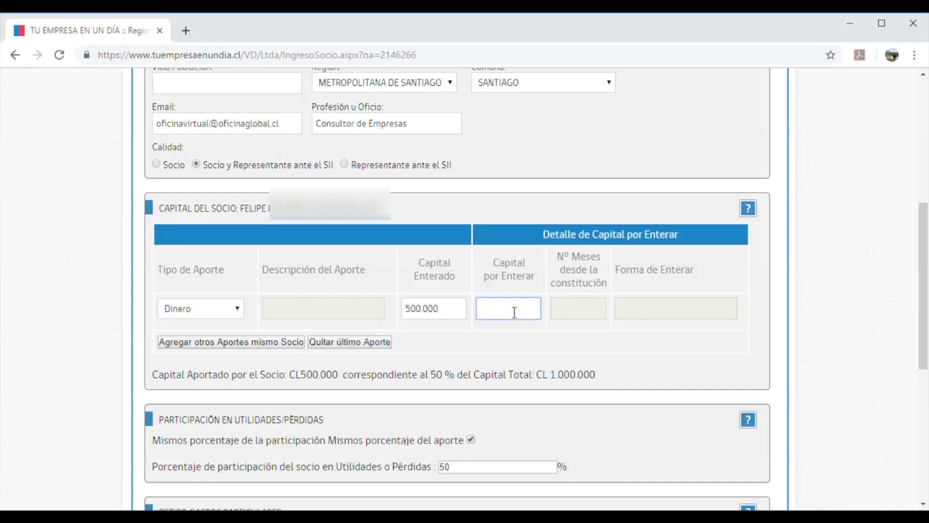
type("0")
left_click(532, 290)
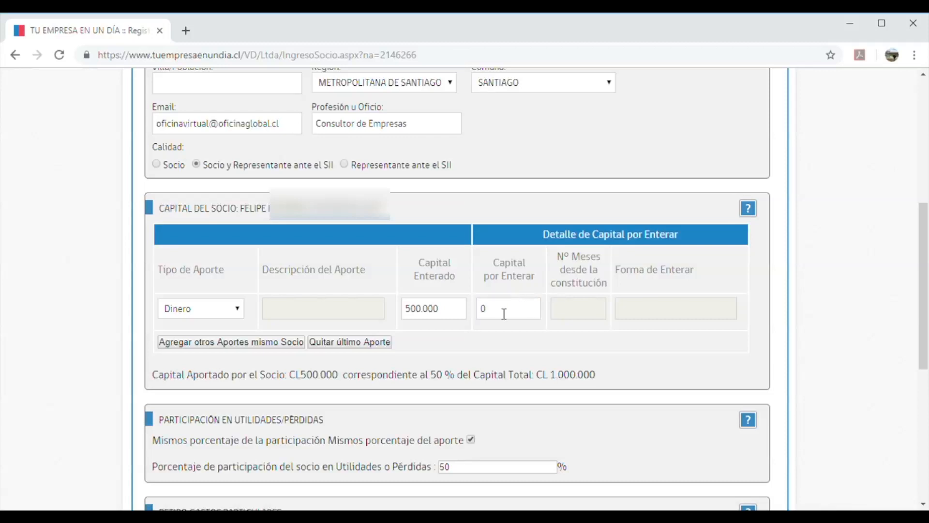
double_click(488, 314)
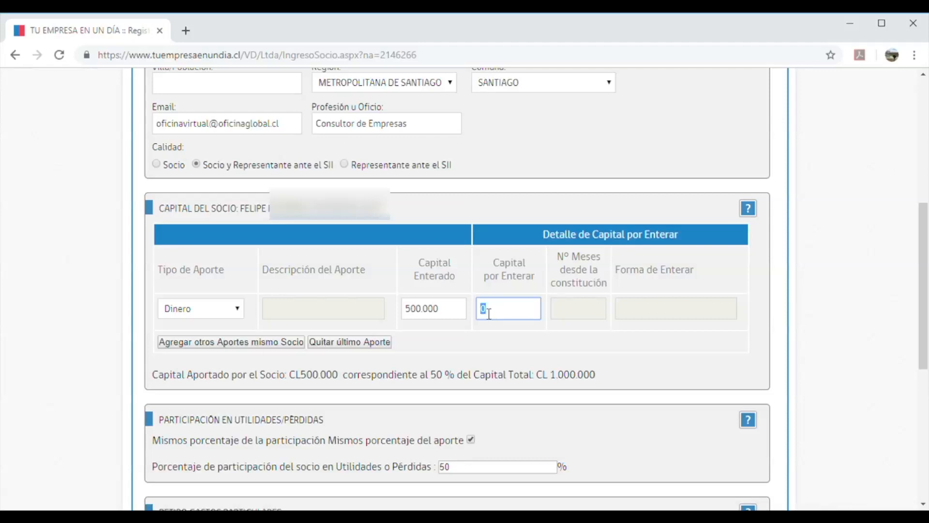
type("100.")
type("0")
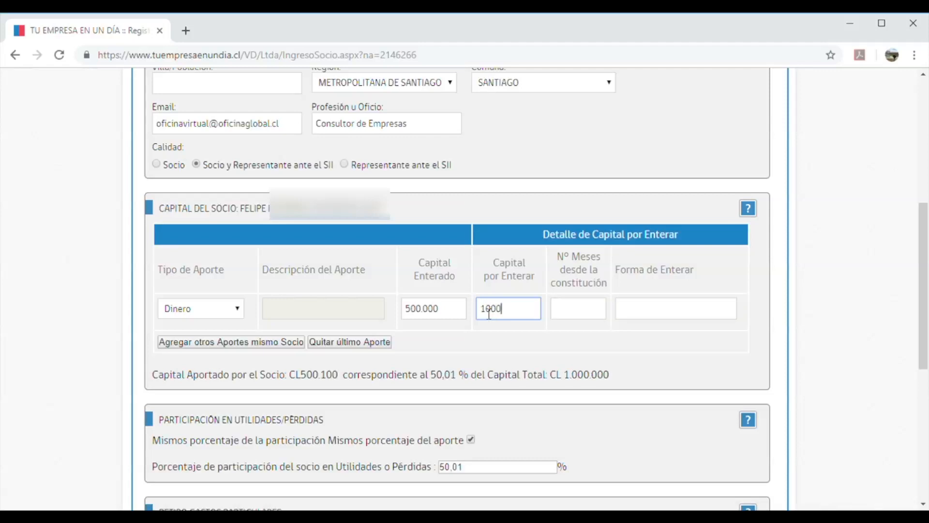
type("00")
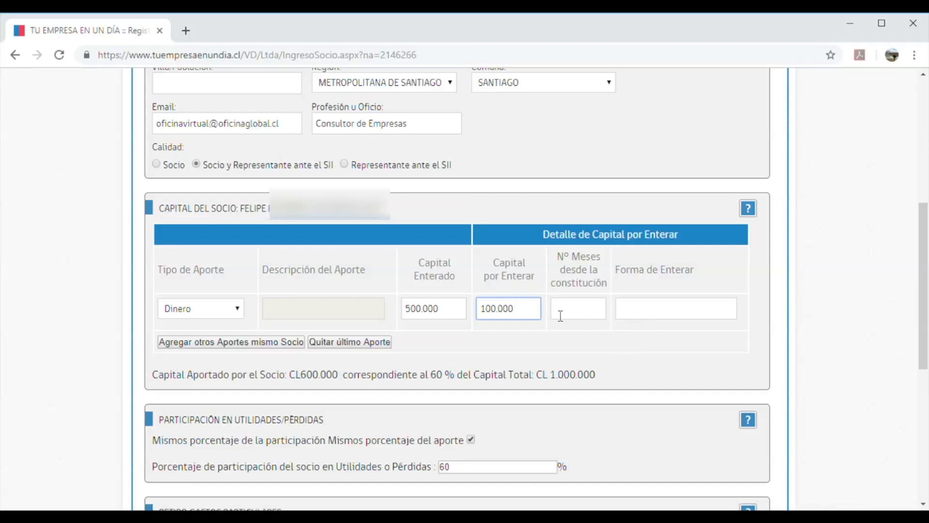
left_click(582, 320)
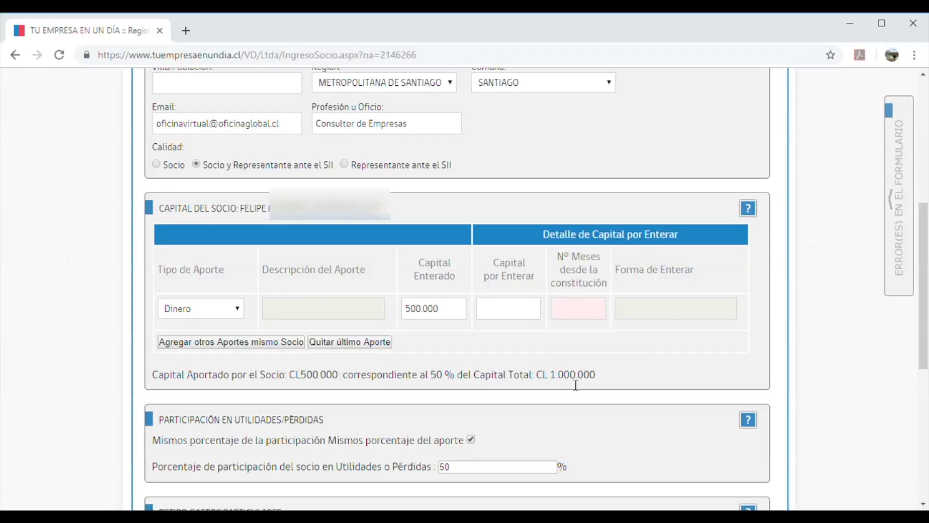
Read the Retiro Gastos Particulares help note and close it
scroll(572, 382, "down", 1)
scroll(571, 384, "down", 1)
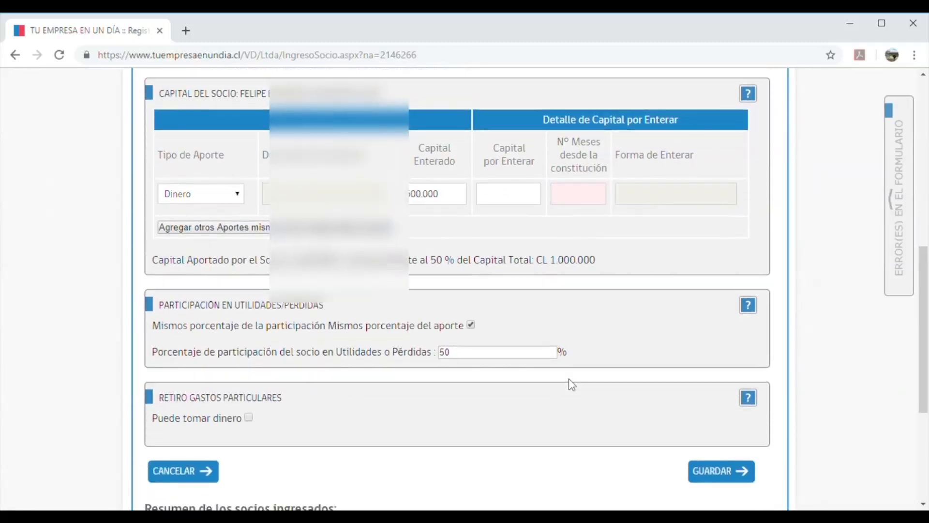
scroll(569, 383, "up", 1)
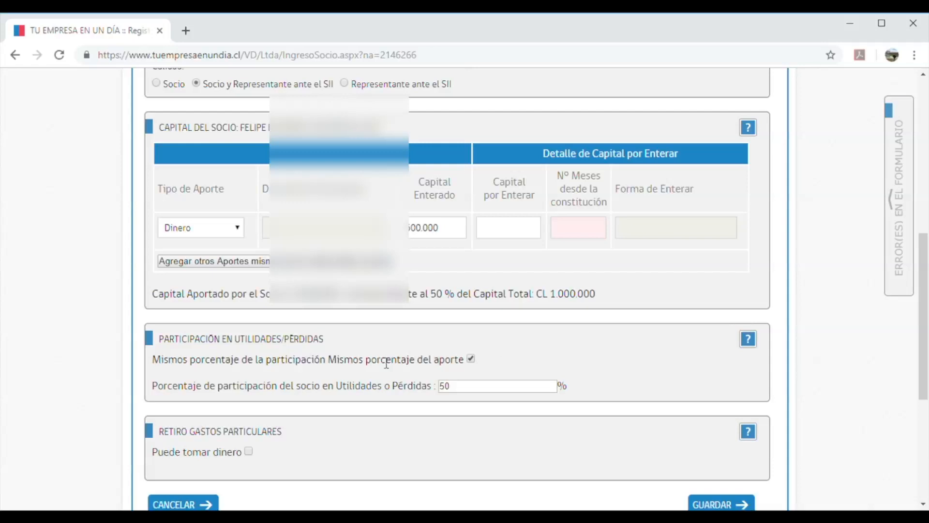
scroll(283, 371, "down", 1)
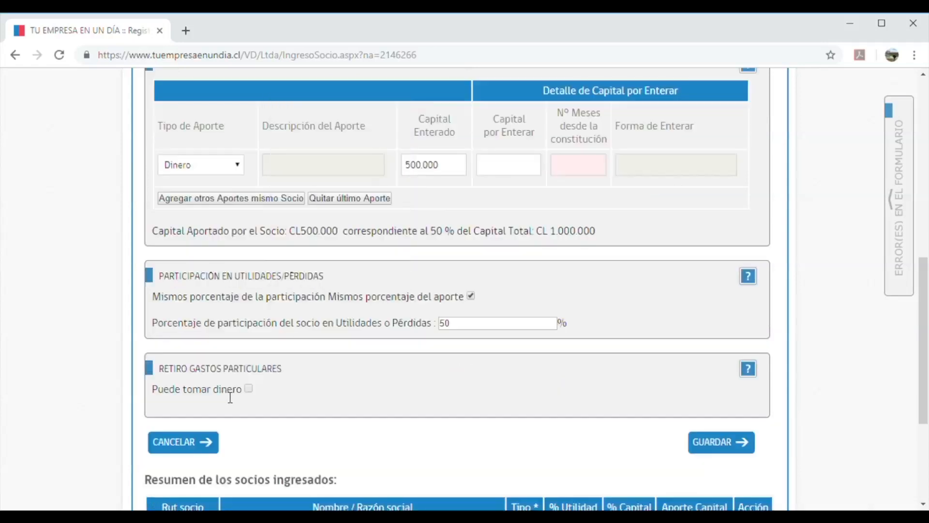
left_click(748, 370)
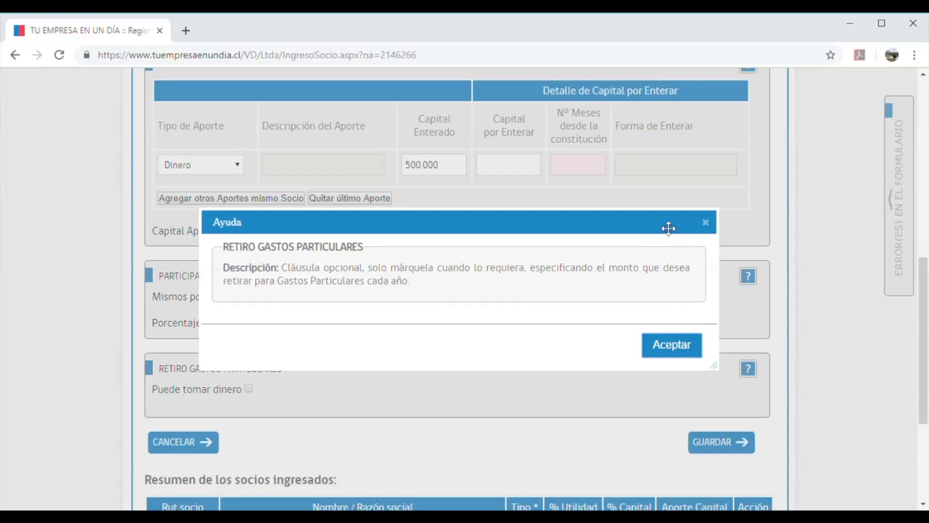
left_click(706, 222)
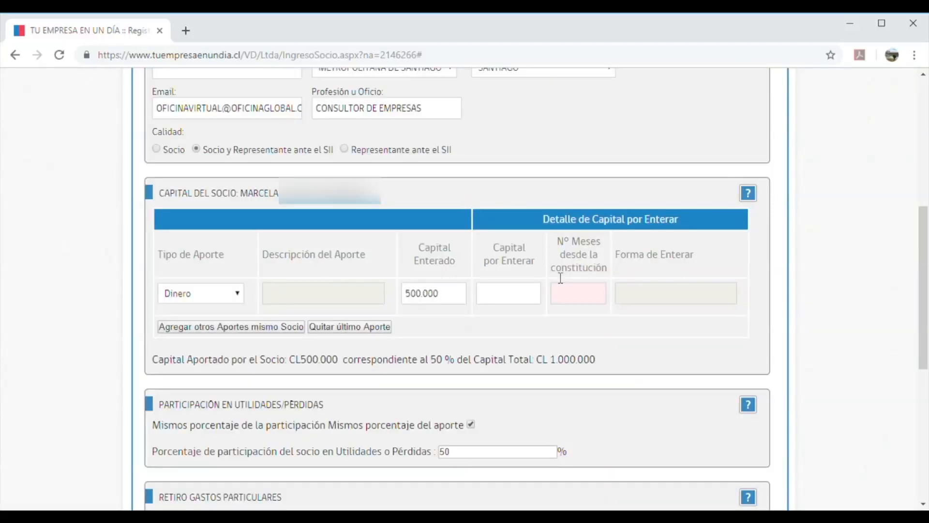
Save the partner's data with GUARDAR
scroll(560, 278, "down", 6)
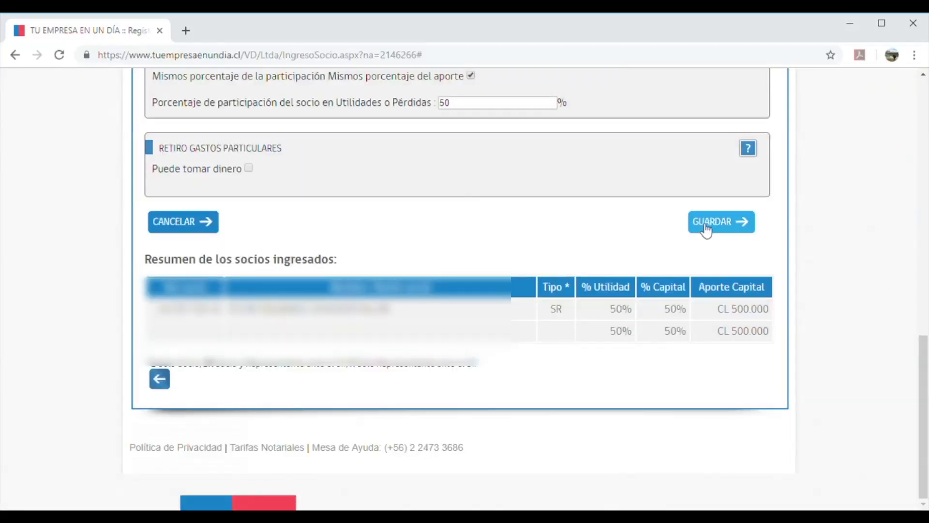
scroll(579, 224, "up", 4)
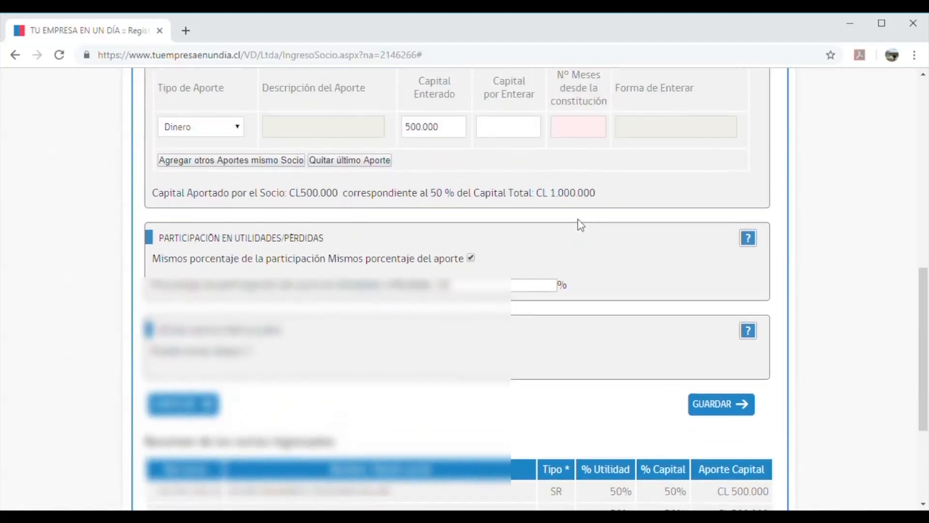
scroll(581, 225, "down", 3)
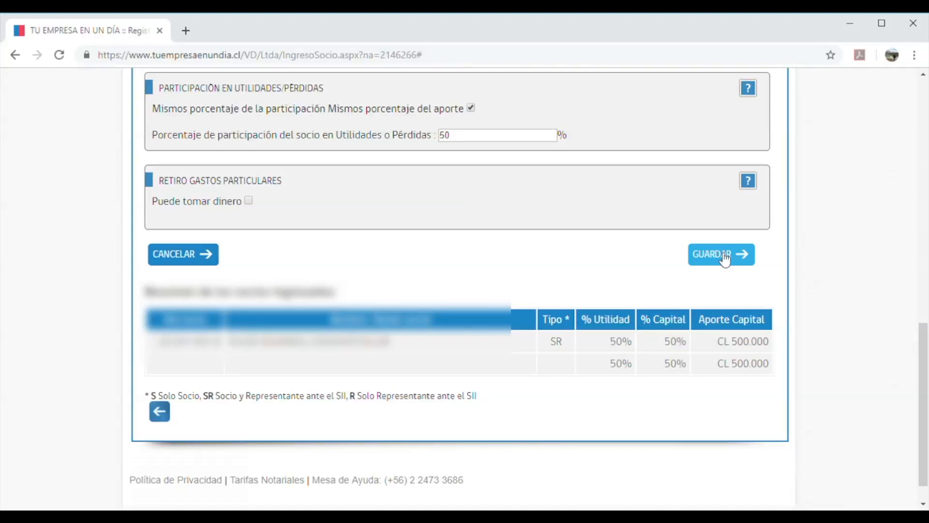
left_click(725, 259)
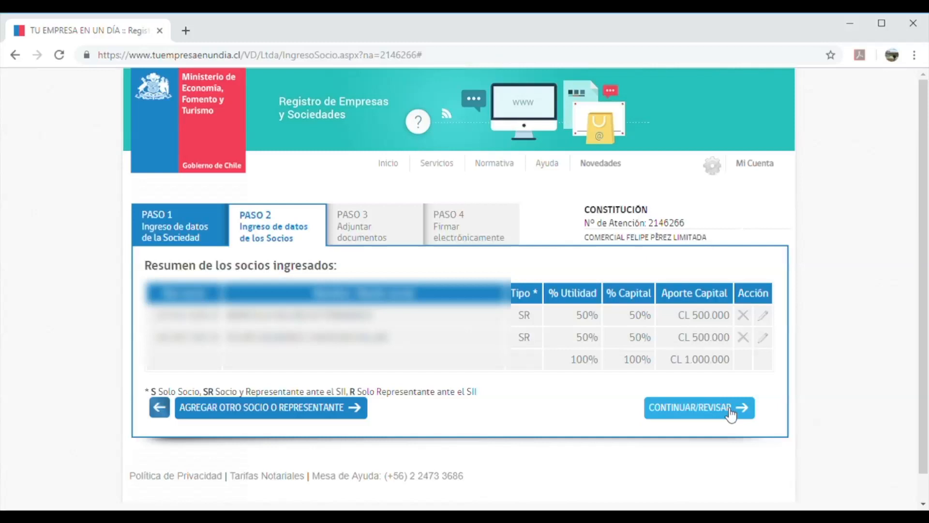
Confirm the partner review with CONTINUAR/REVISAR and skip Paso 3's document attachments
left_click(686, 402)
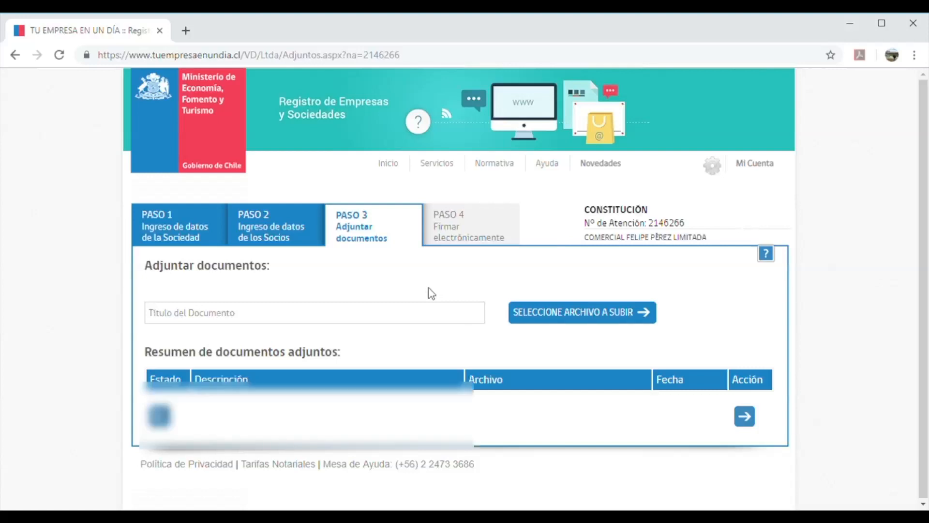
left_click(745, 415)
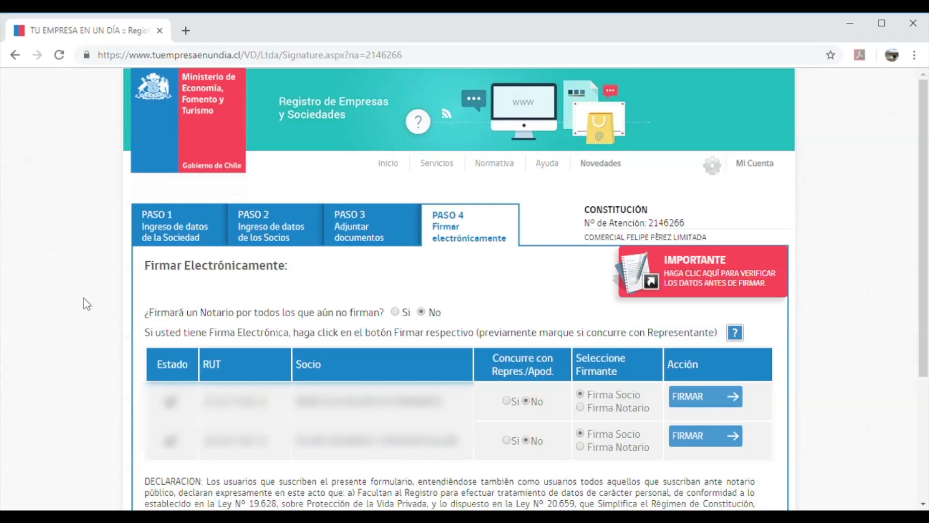
Scroll down and open the draft LTDA constitution deed, Escritura.aspx, from the IMPORTANTE banner
scroll(87, 304, "down", 1)
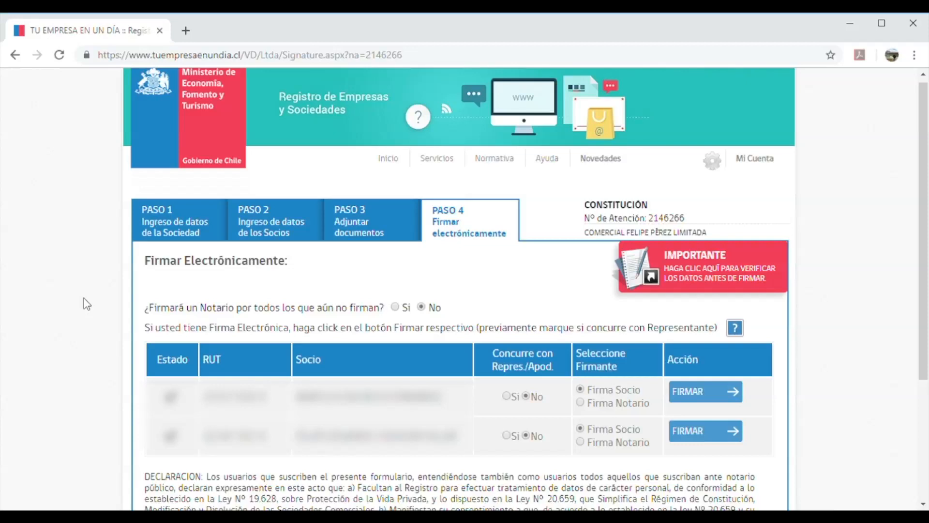
scroll(86, 303, "down", 1)
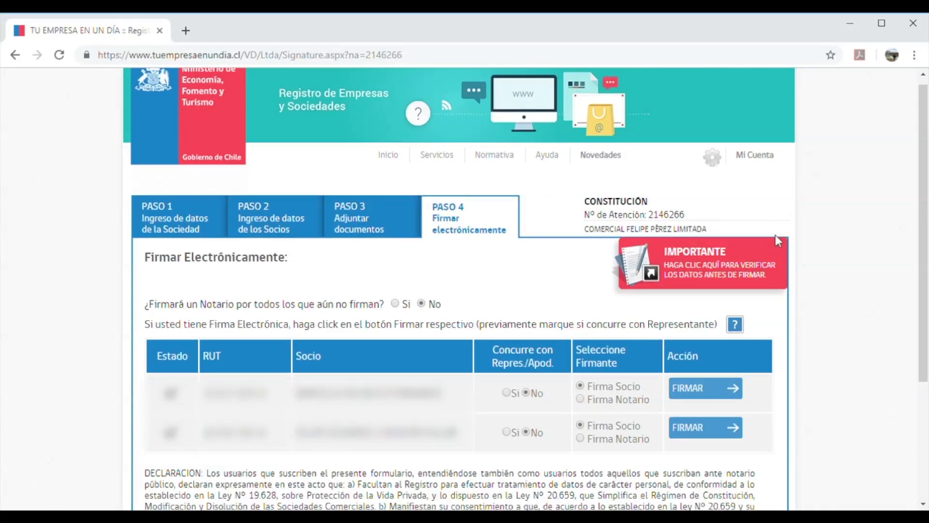
left_click(712, 274)
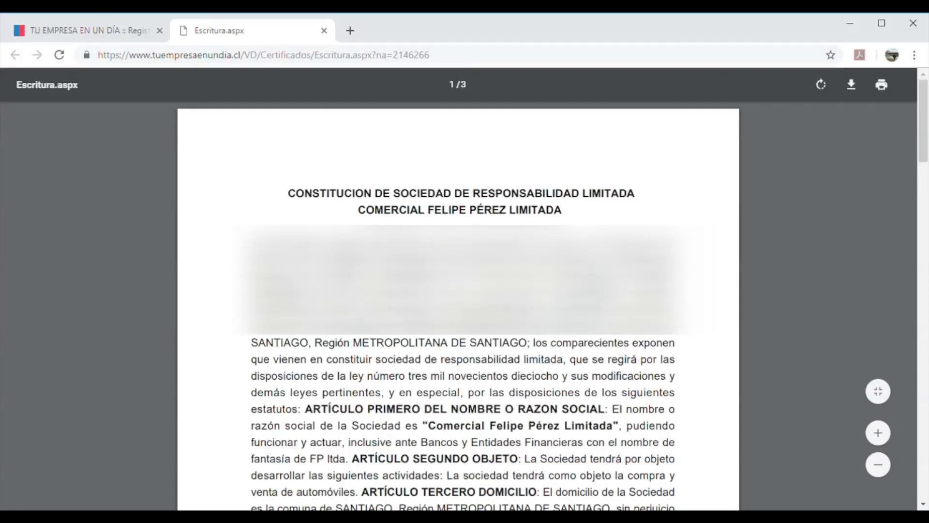
Switch between the Paso 4 signing page and the 3-page Escritura PDF to review the deed
left_click(85, 30)
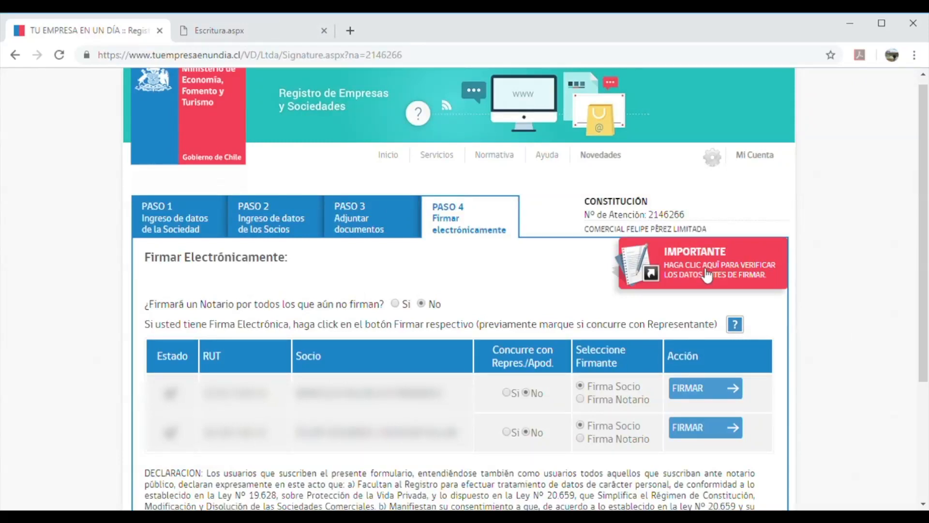
left_click(237, 34)
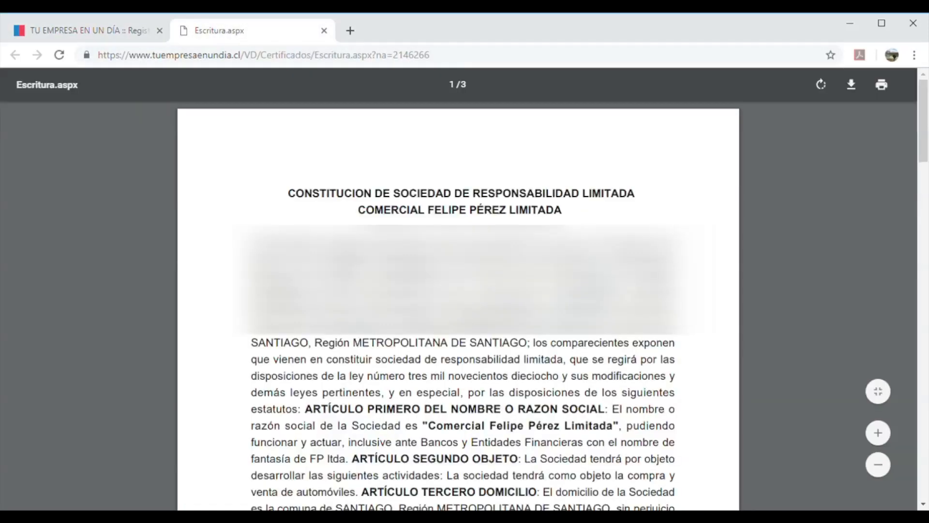